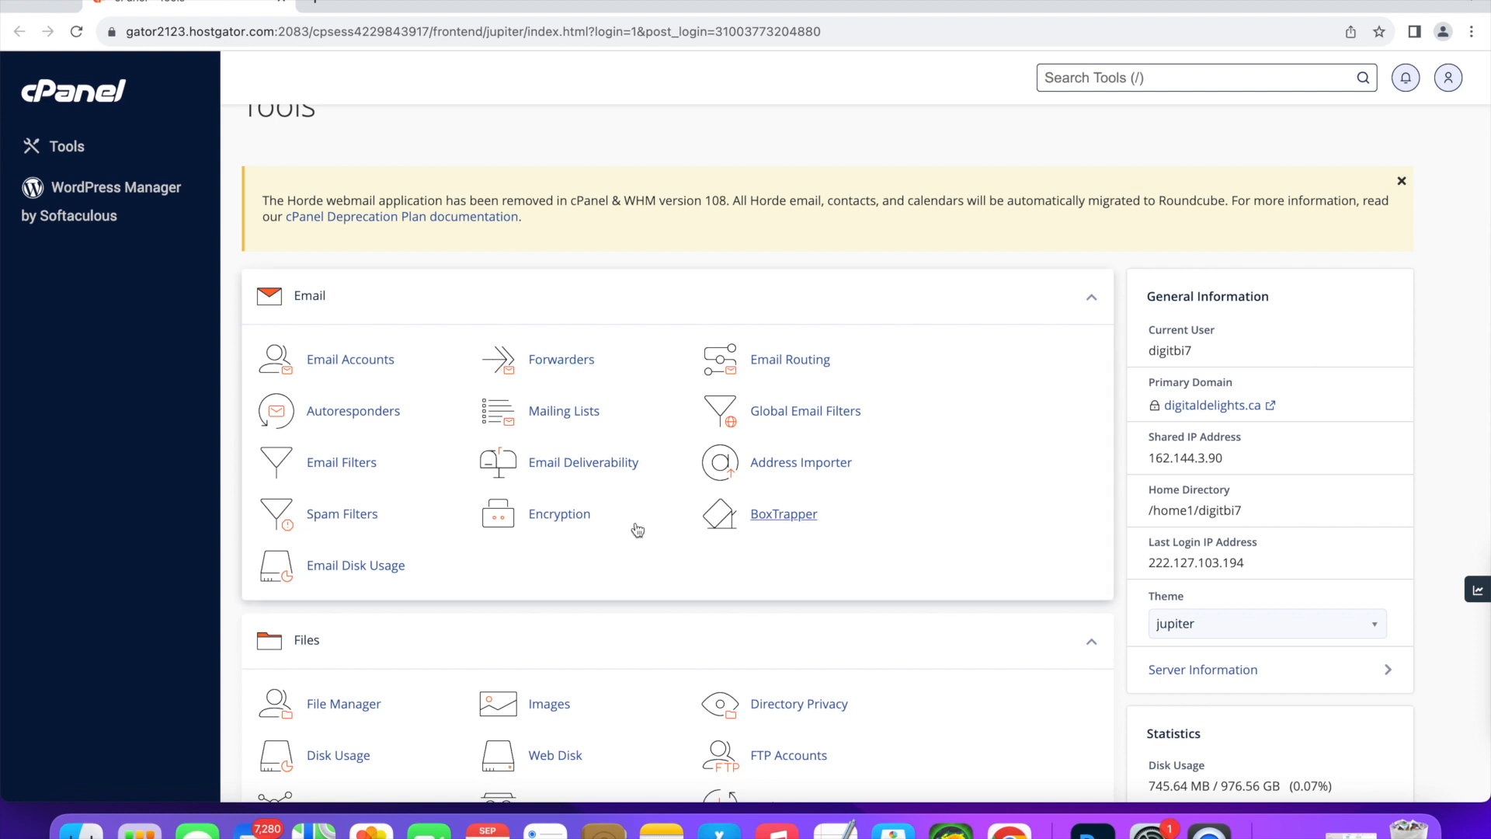
# Open the form for creating a new domain in the Domains tool.
pyautogui.scroll(-3, 591, 520)
pyautogui.scroll(-10, 591, 520)
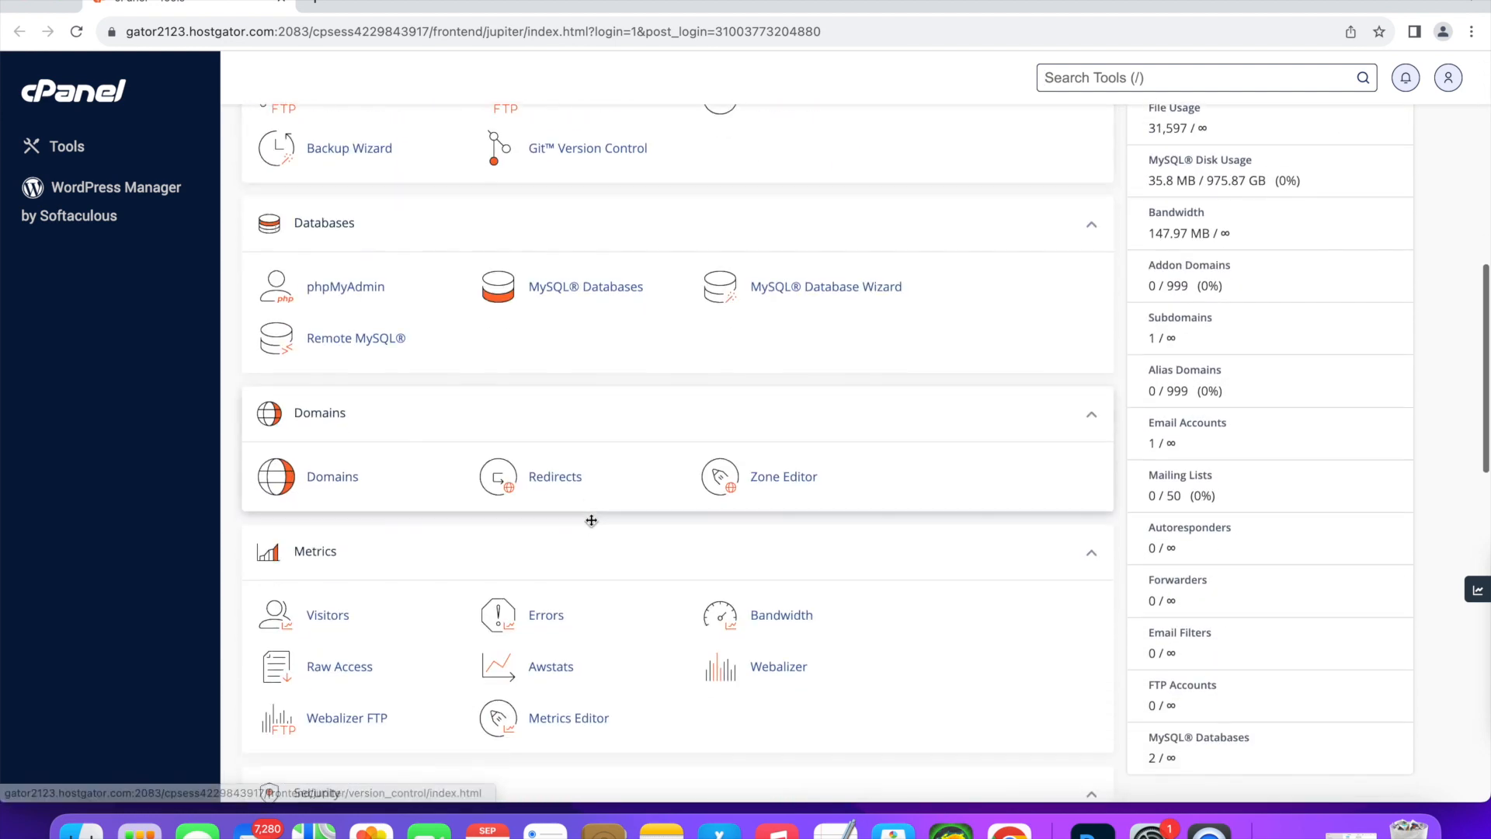
pyautogui.click(356, 485)
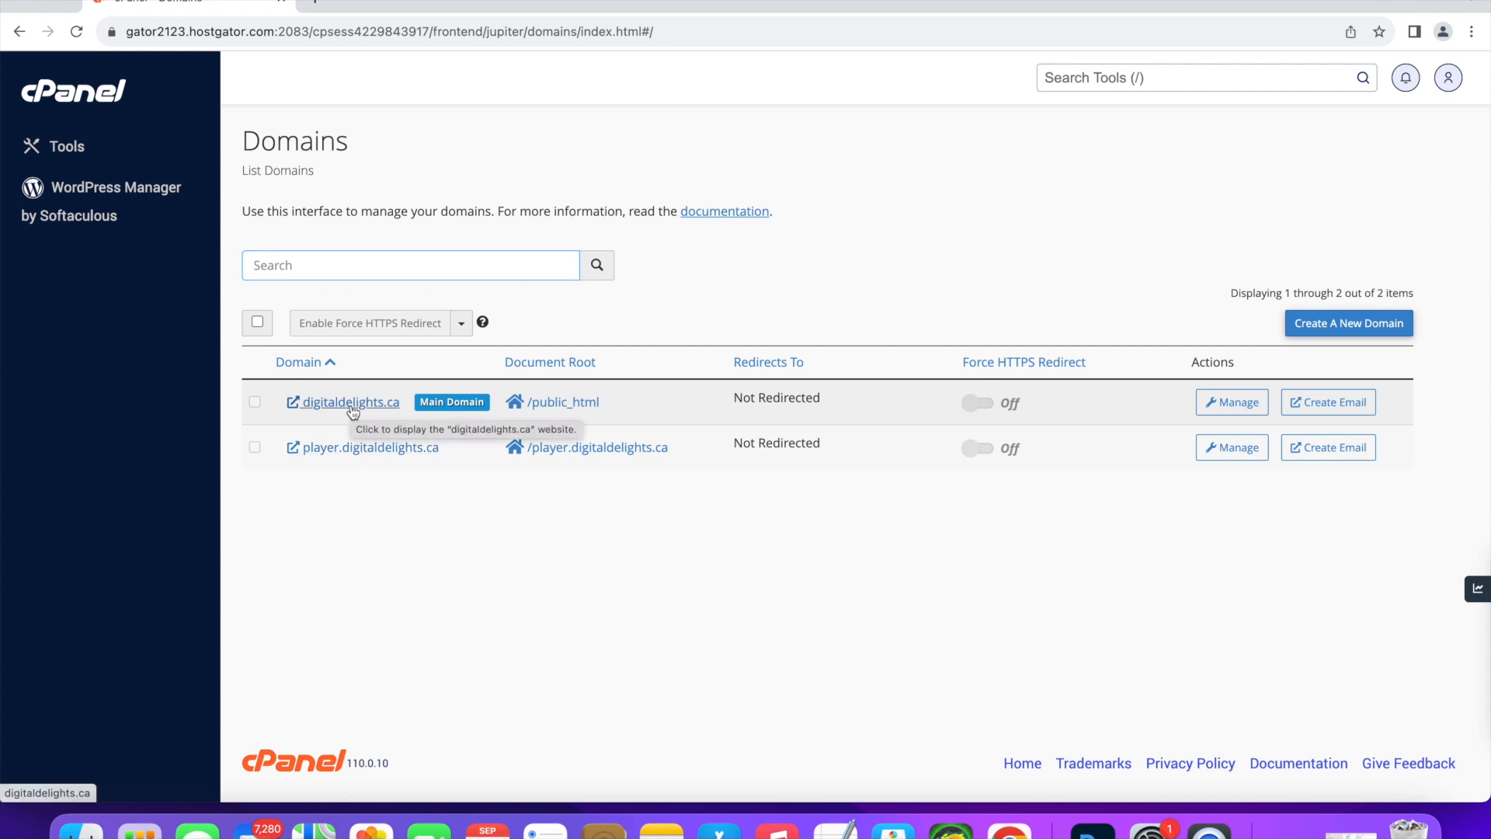
pyautogui.click(1323, 323)
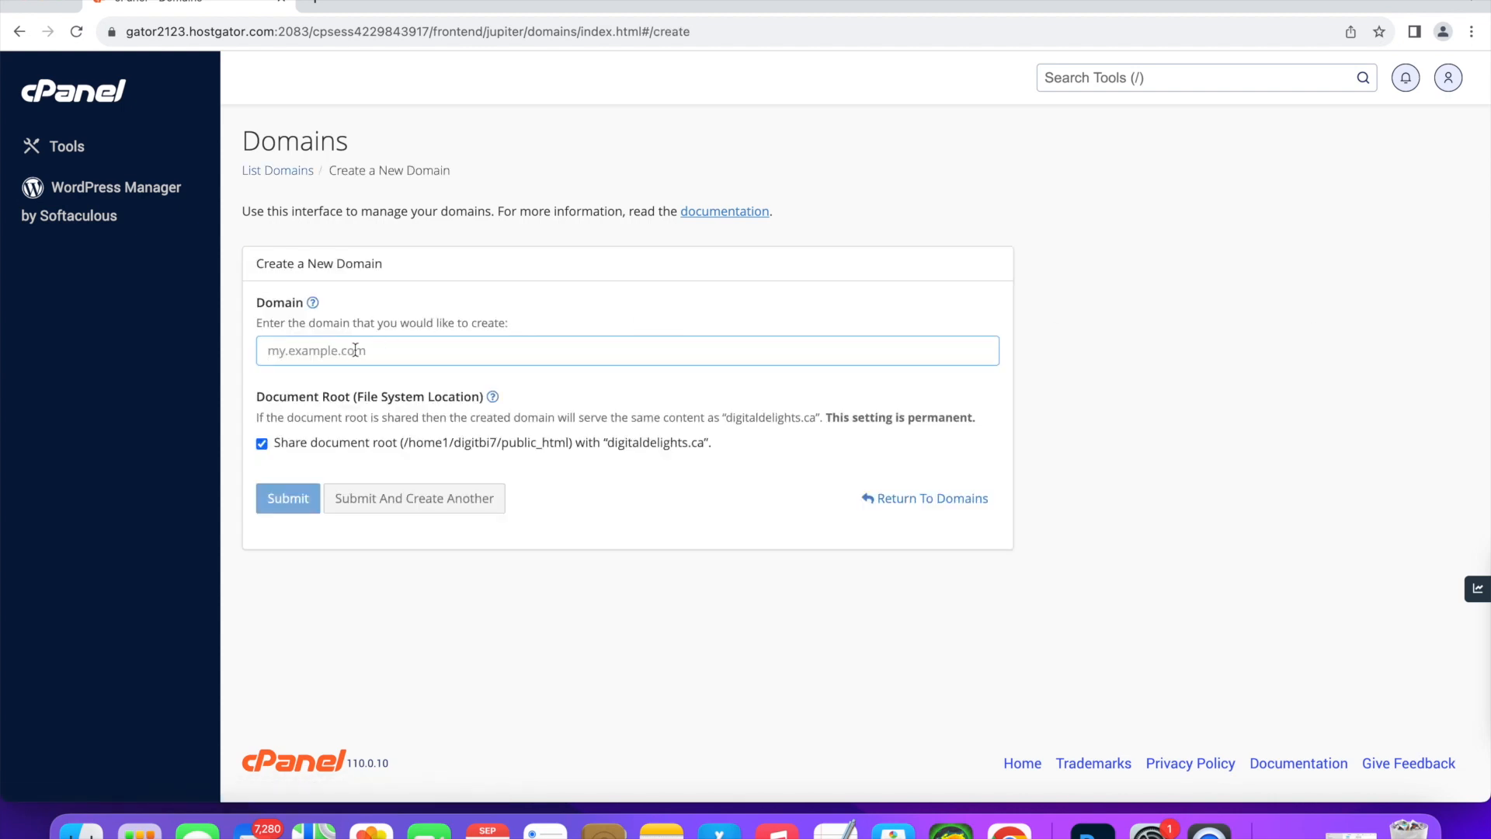
# Create the subdomain station.digitaldelights.ca with its own document root, station.digitaldelights.ca.
pyautogui.click(355, 350)
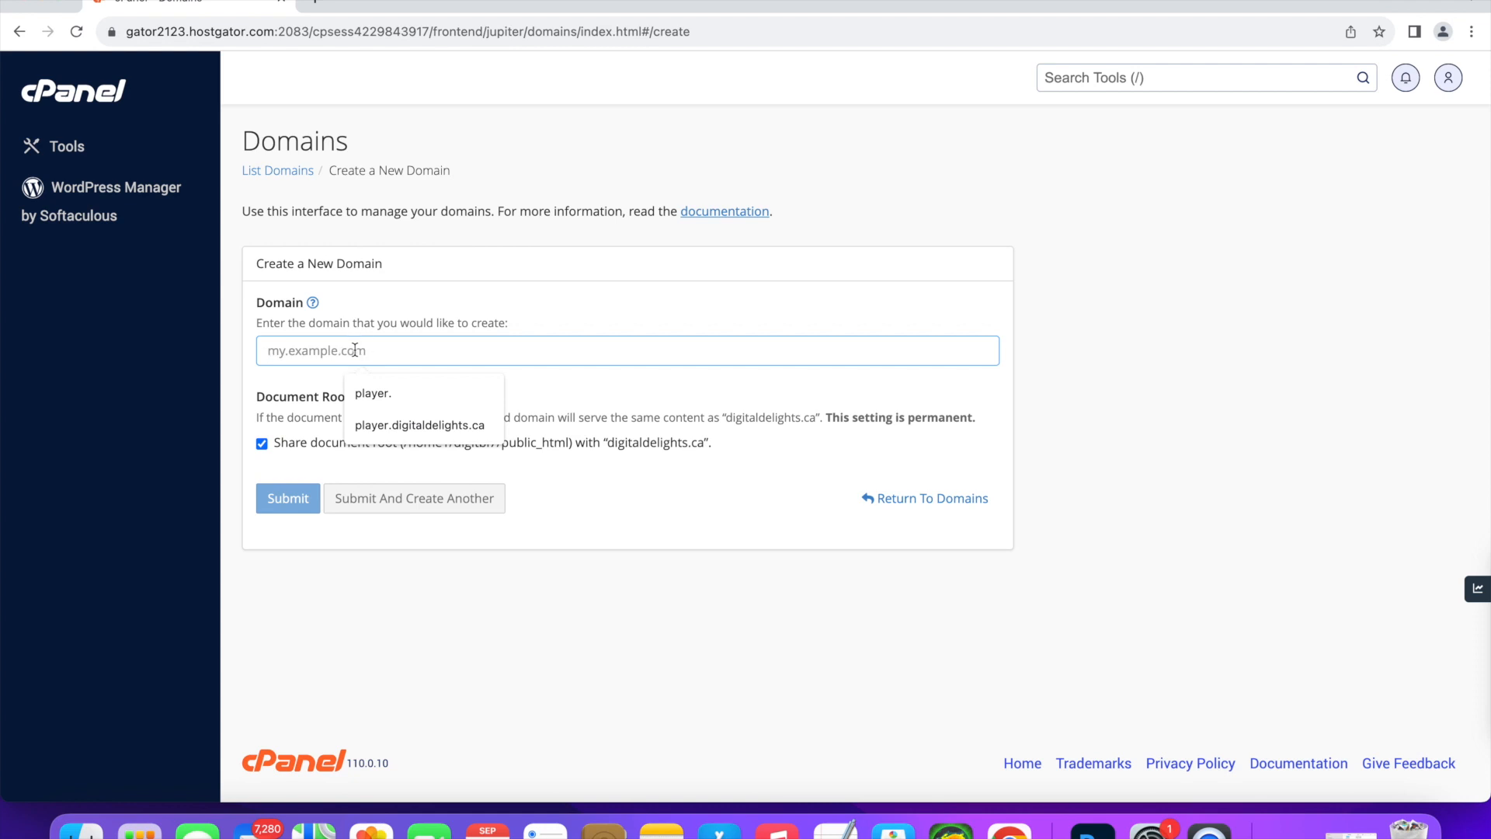
pyautogui.write('zt')
pyautogui.press('BackSpace')
pyautogui.press('BackSpace')
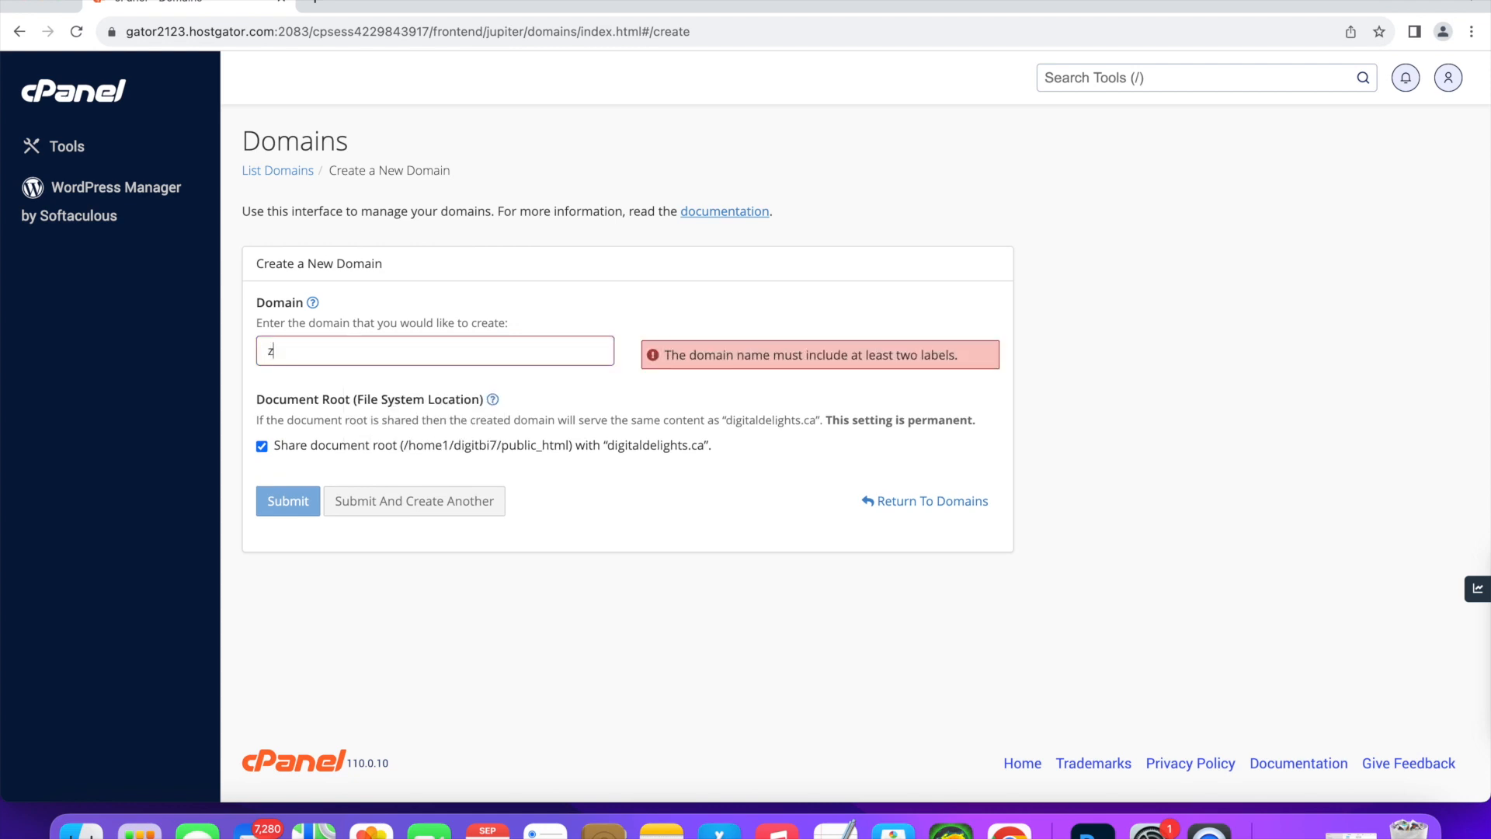
pyautogui.write('station.')
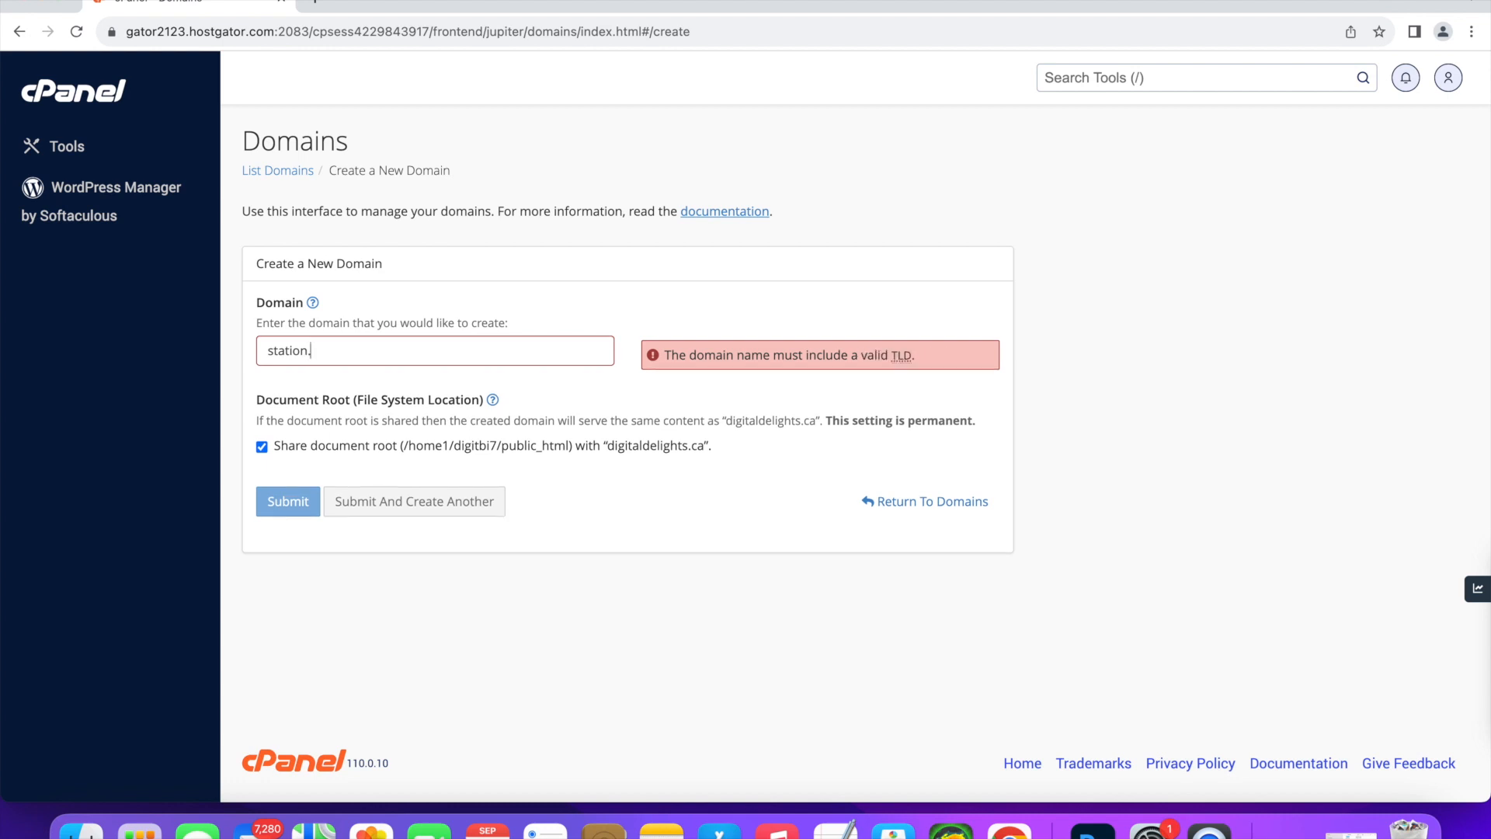
pyautogui.write('digitaldelights.ca')
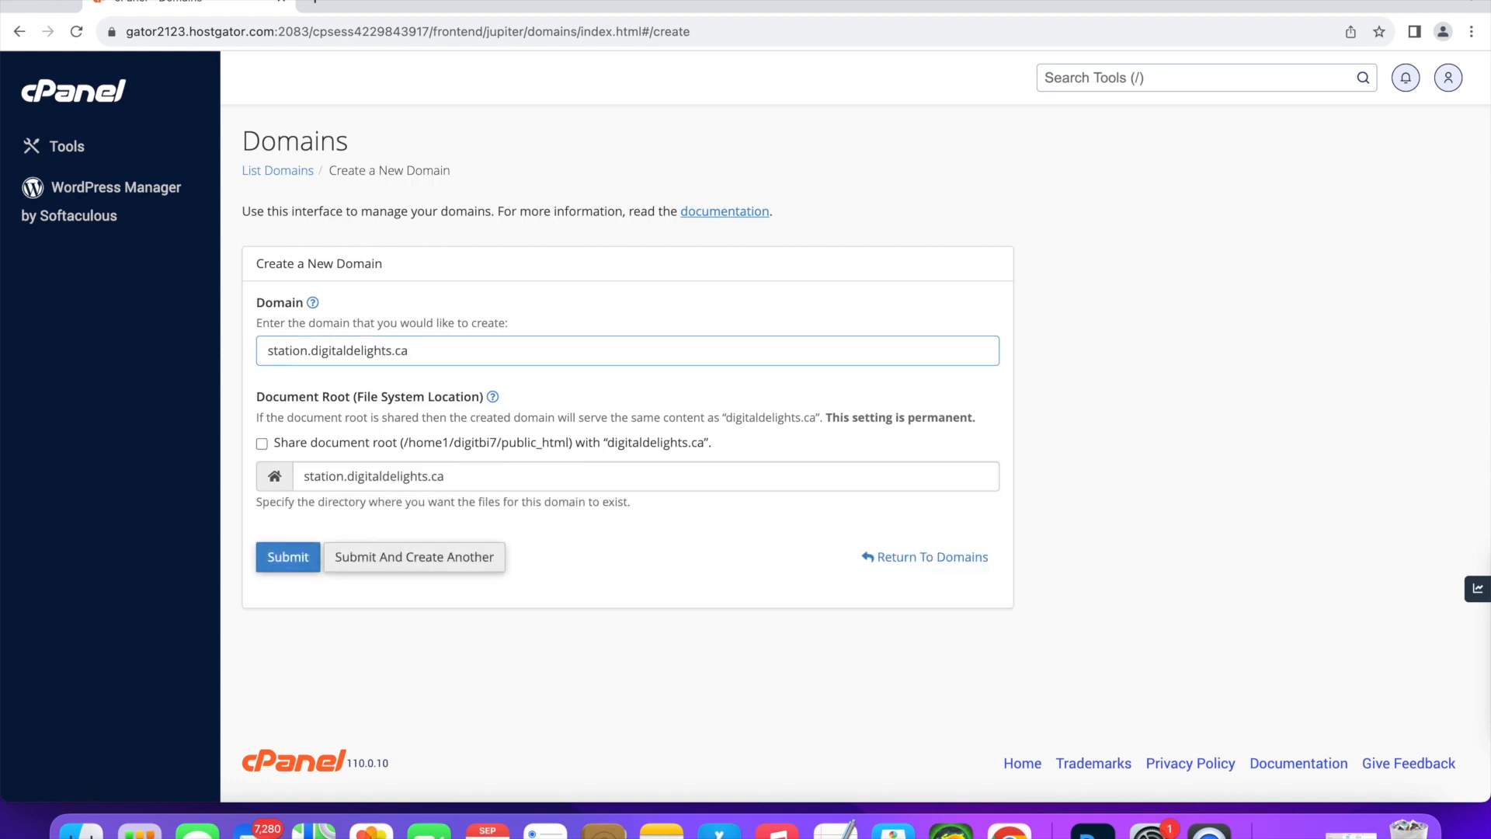
pyautogui.click(305, 559)
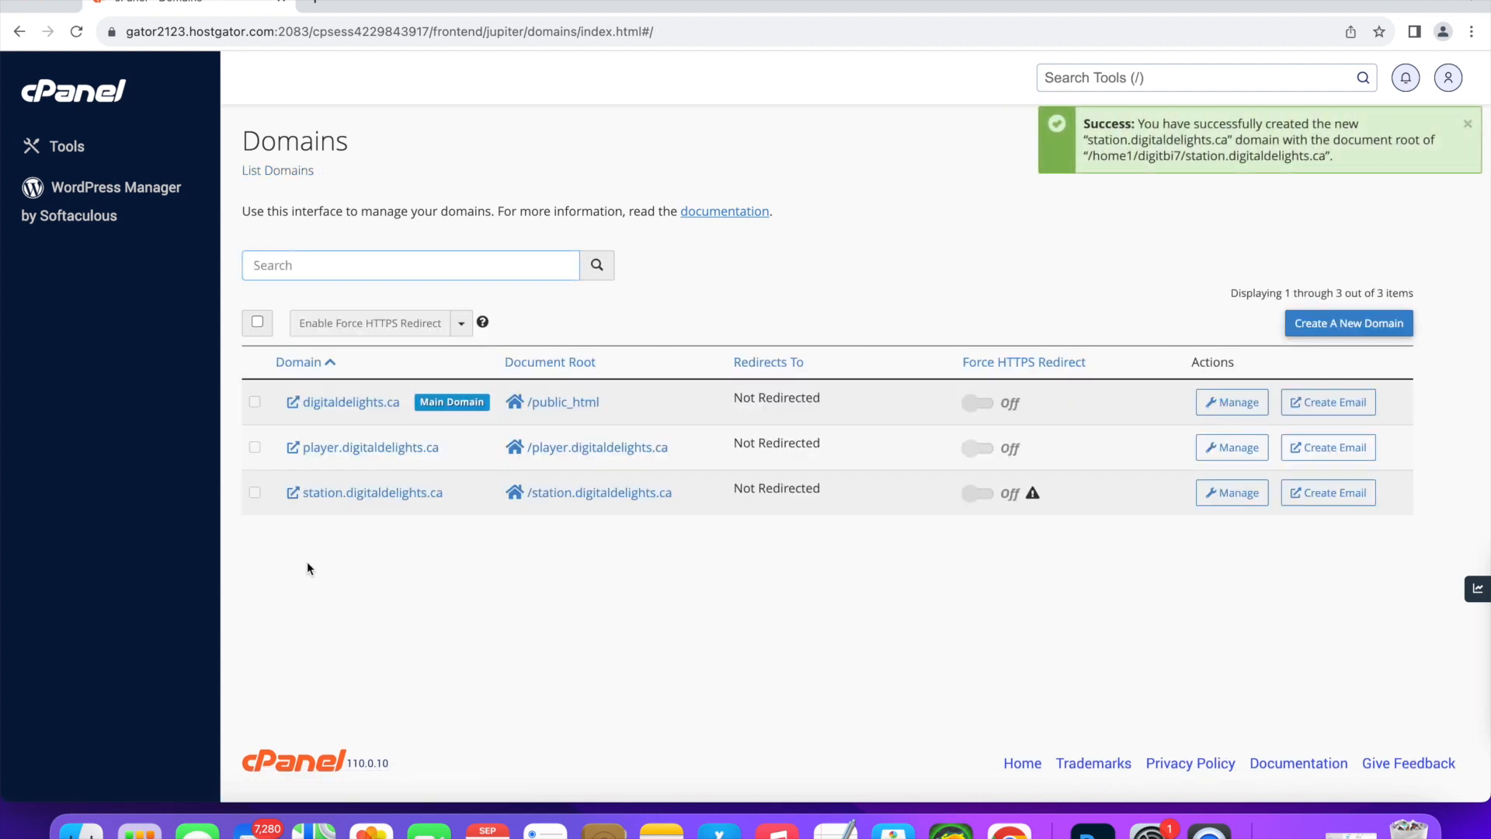
# Return to the cPanel tools and start a new WordPress installation in WordPress Manager by Softaculous.
pyautogui.click(58, 102)
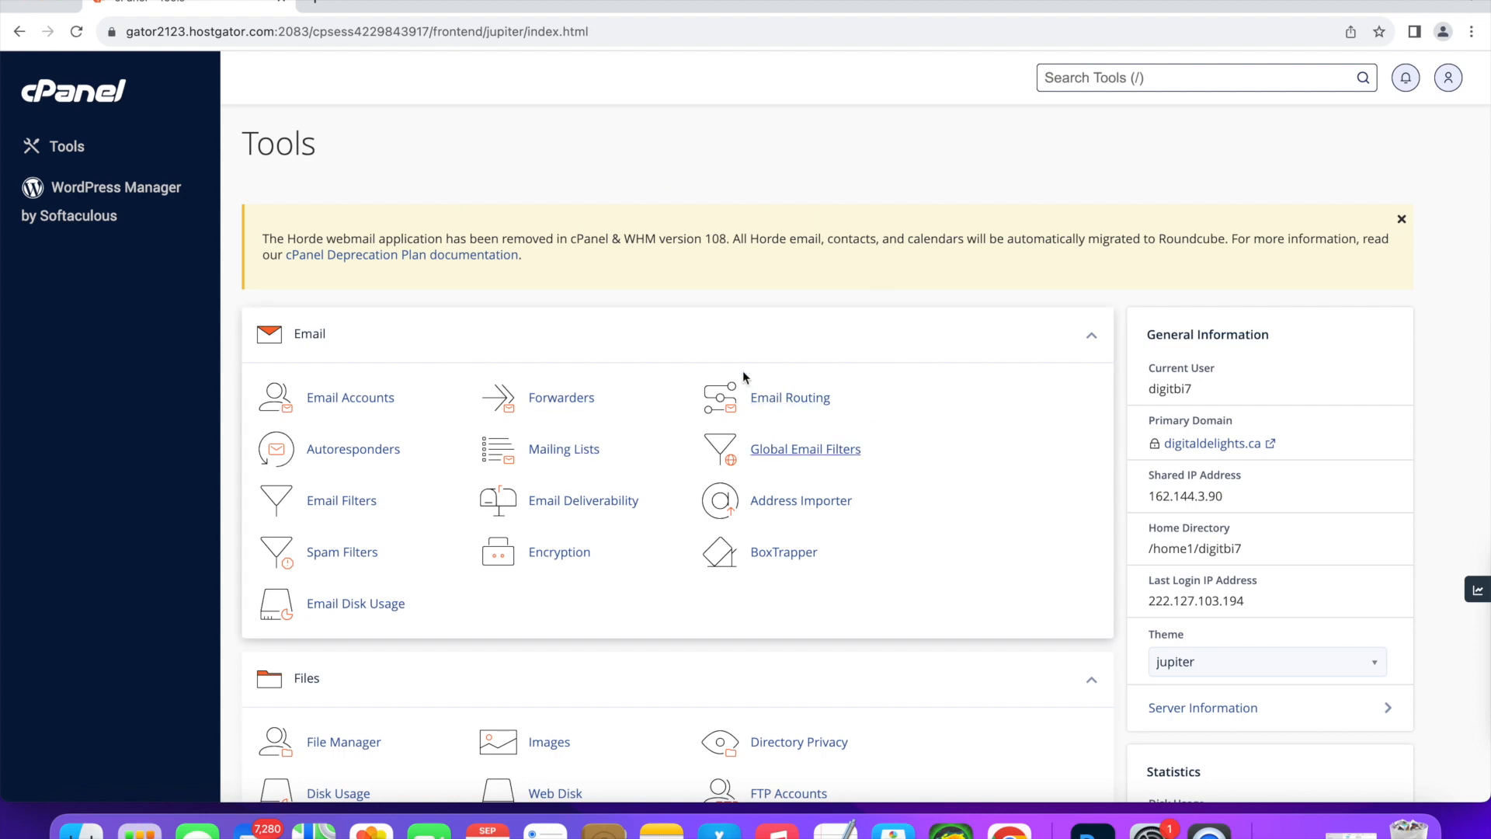
pyautogui.scroll(-4, 556, 512)
pyautogui.scroll(-8, 556, 512)
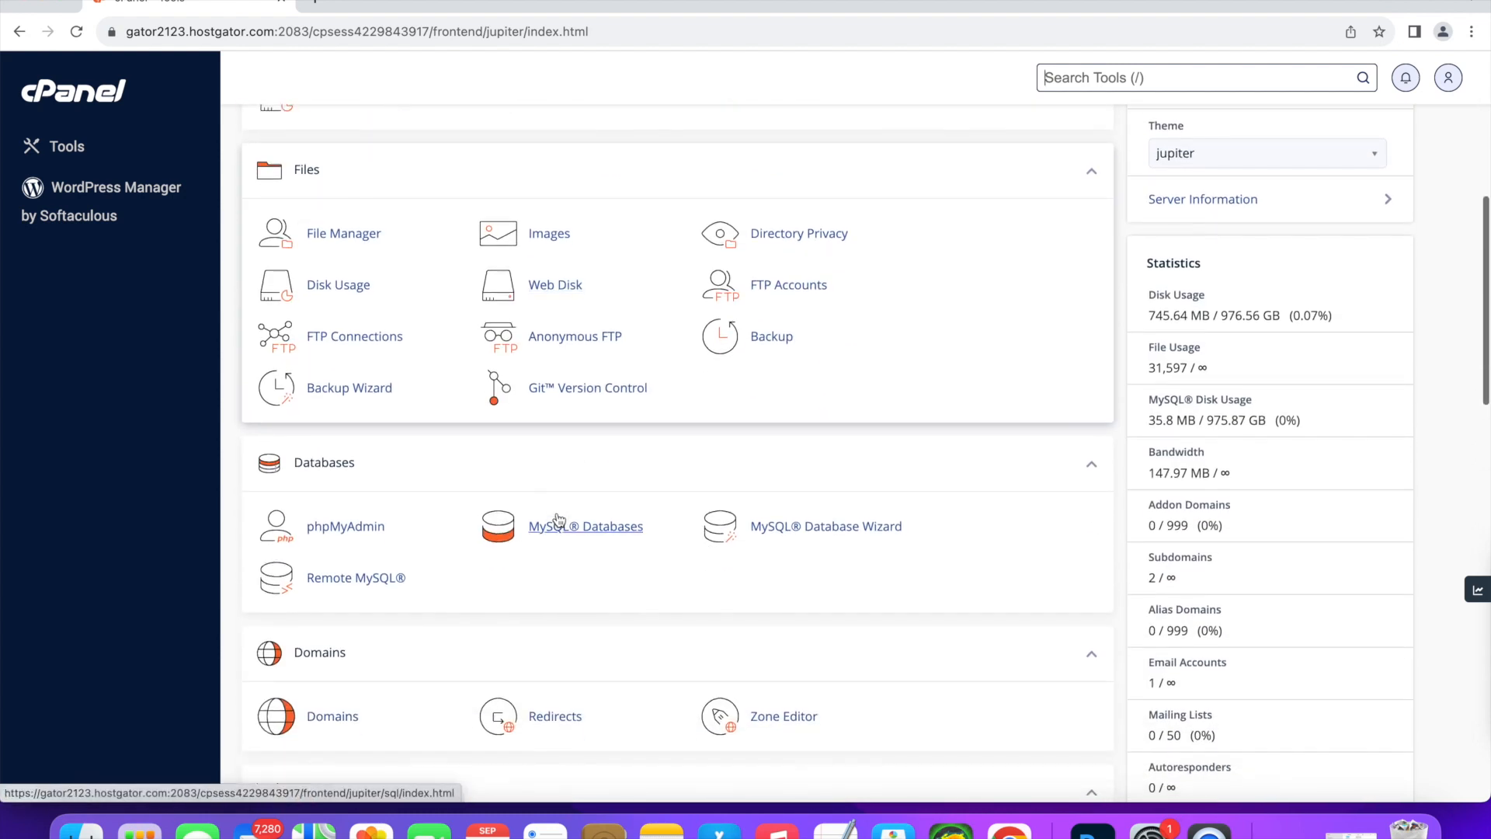
pyautogui.scroll(-4, 559, 520)
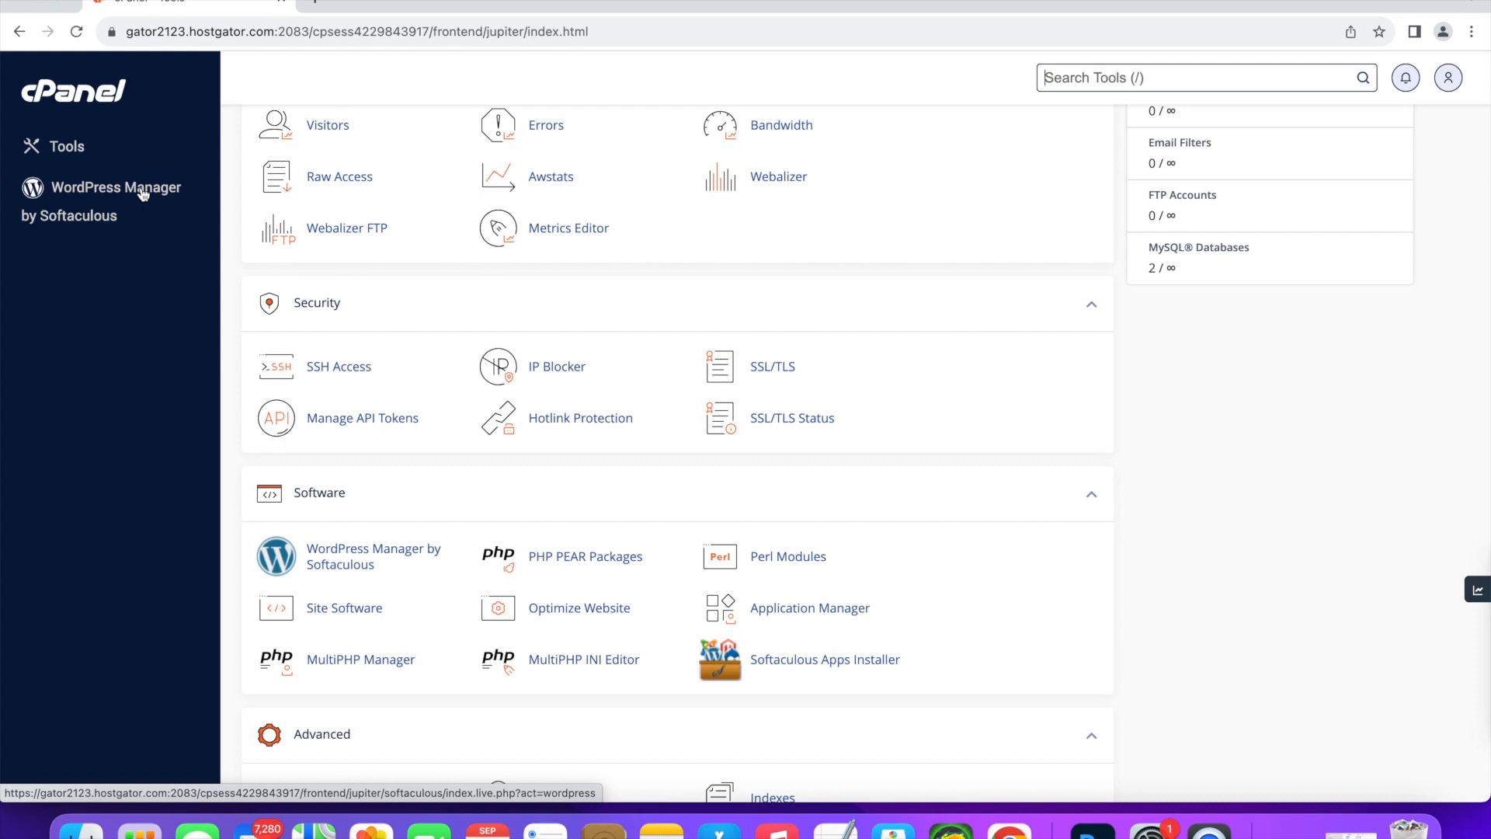
pyautogui.click(357, 564)
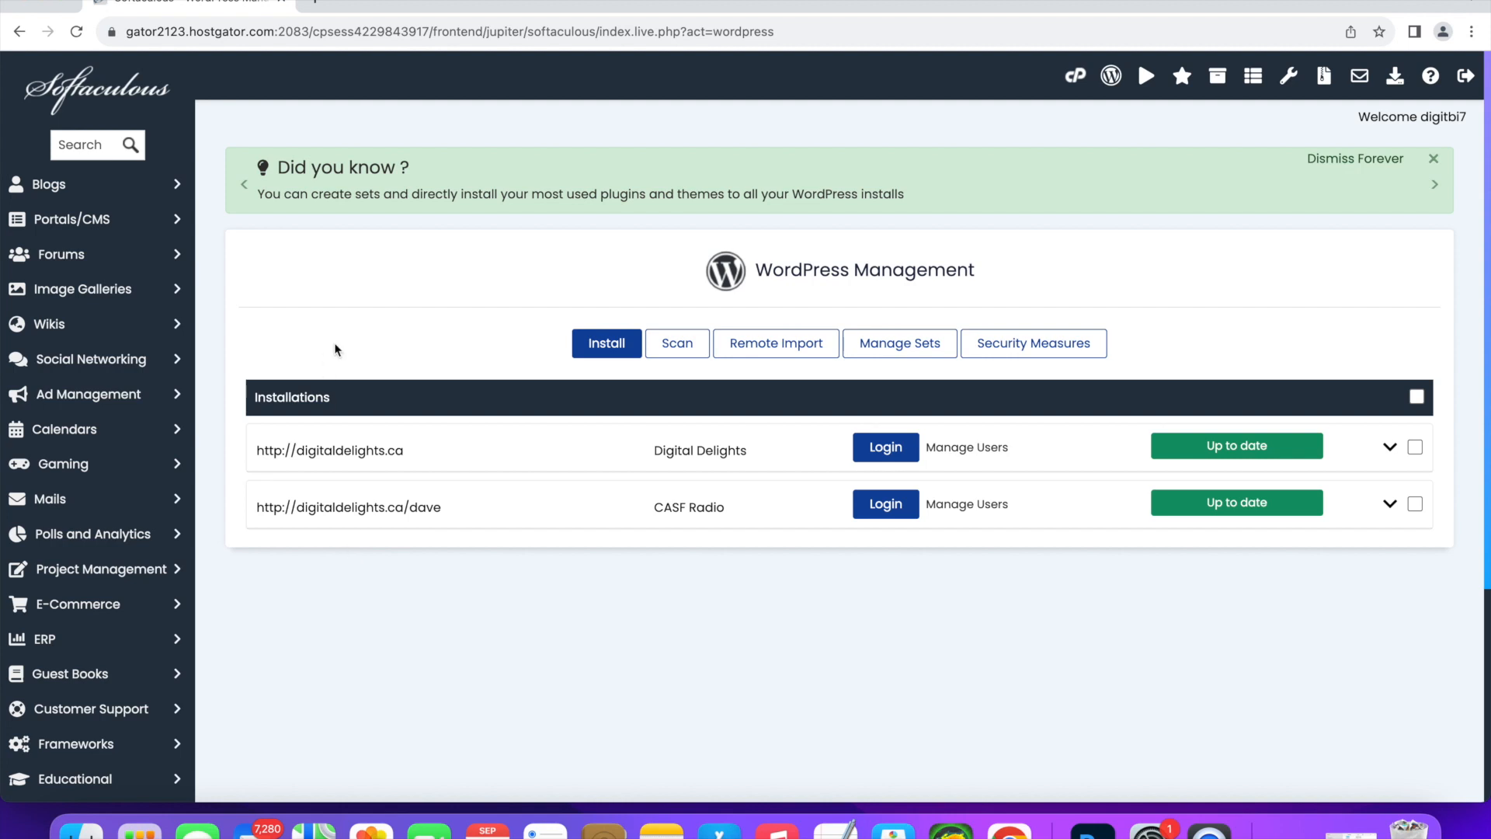
pyautogui.click(607, 344)
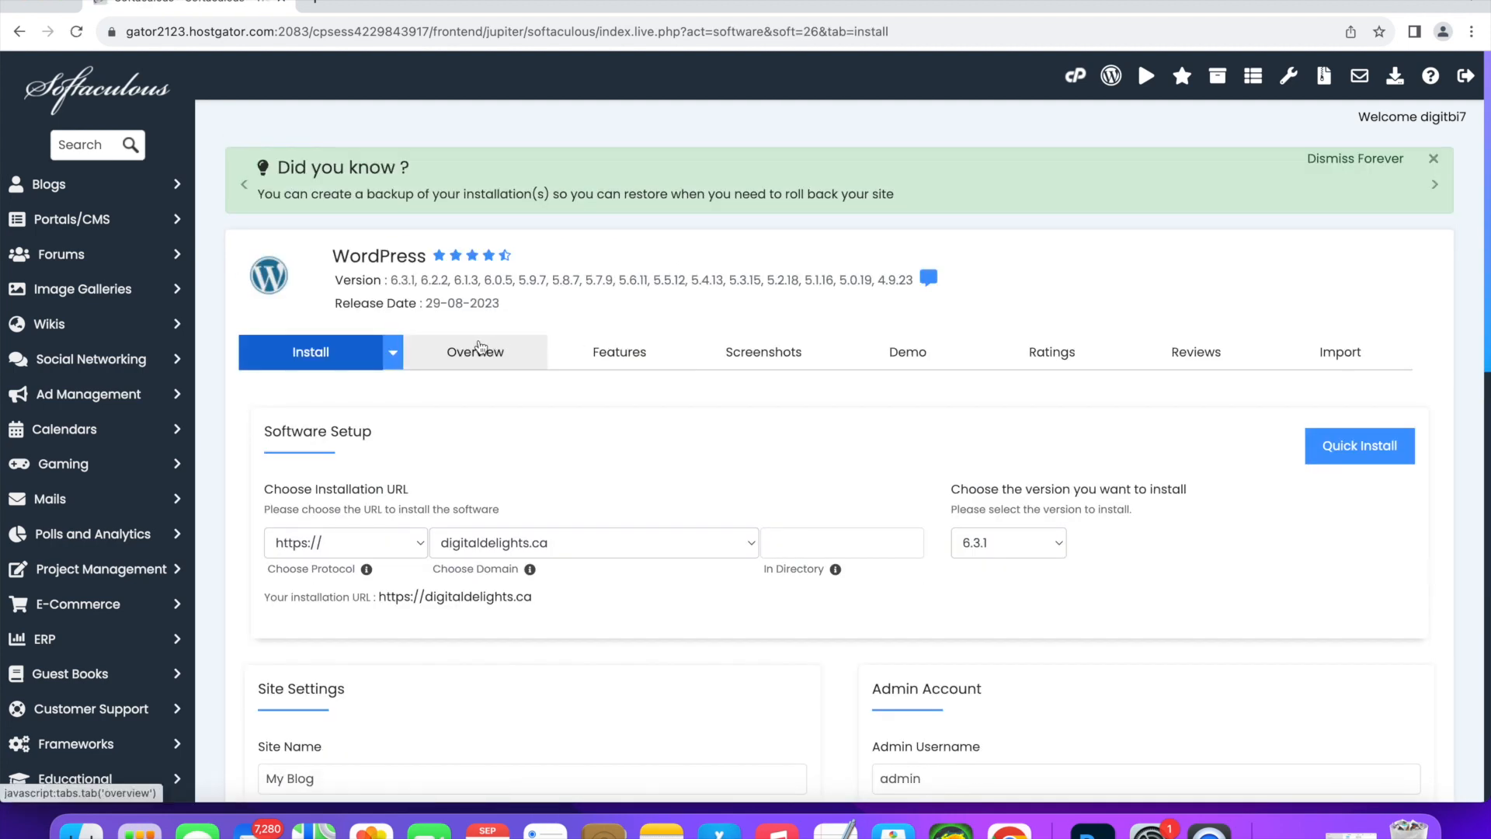
# Choose station.digitaldelights.ca as the domain for the WordPress installation URL.
pyautogui.scroll(-1, 425, 422)
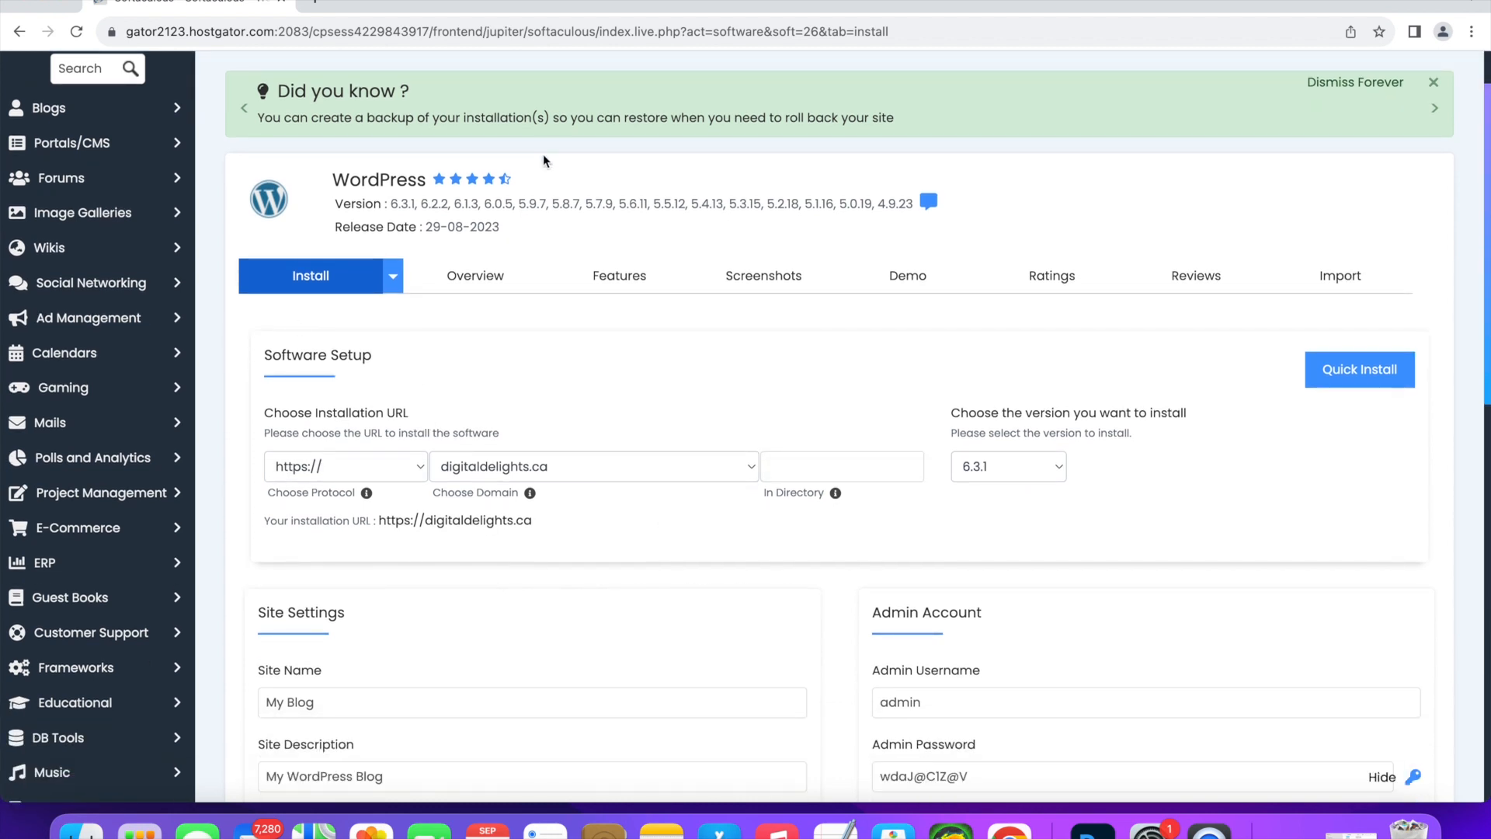
pyautogui.scroll(-1, 399, 469)
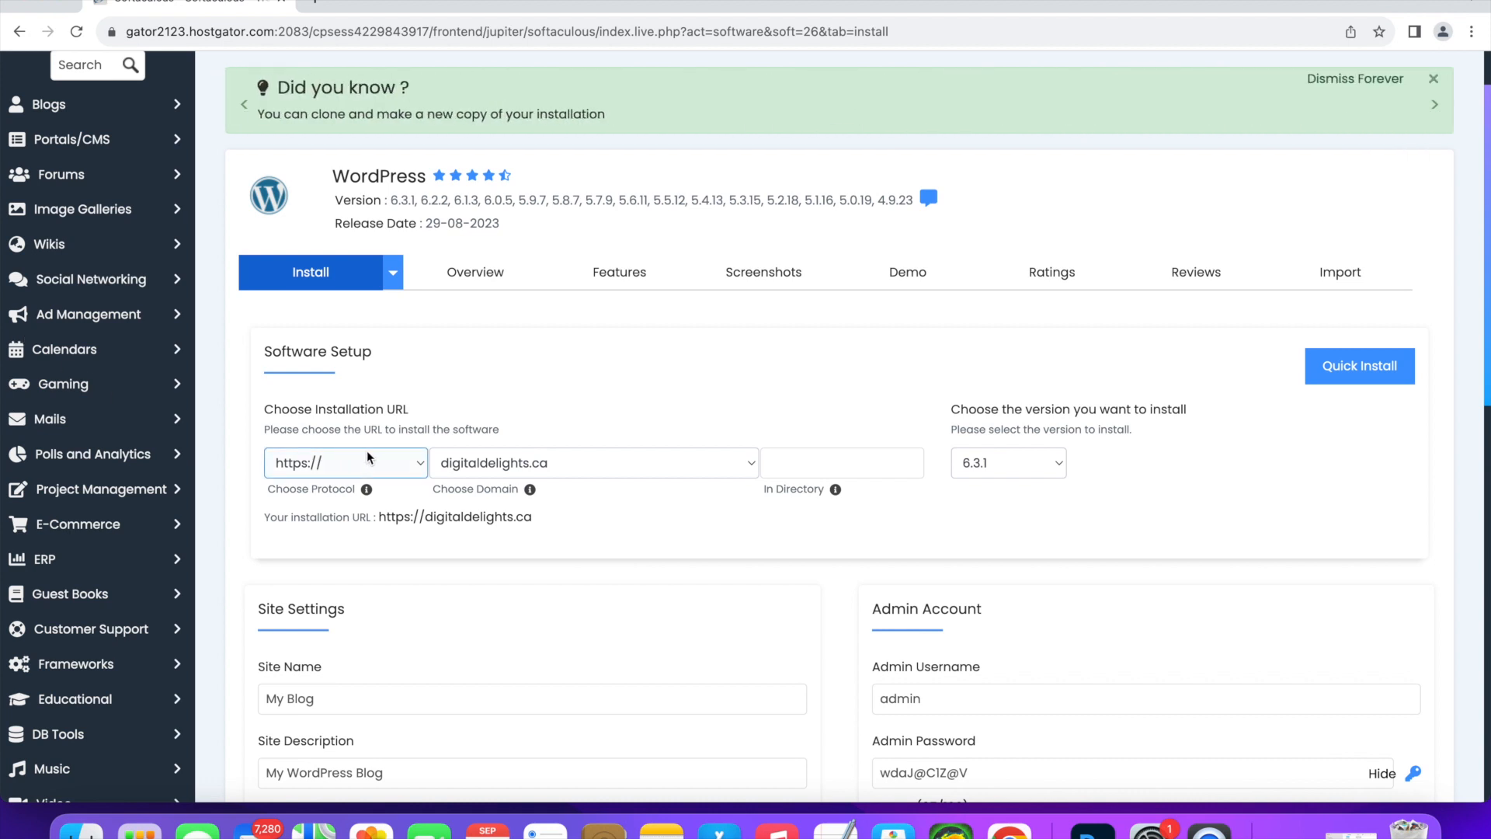
pyautogui.click(486, 462)
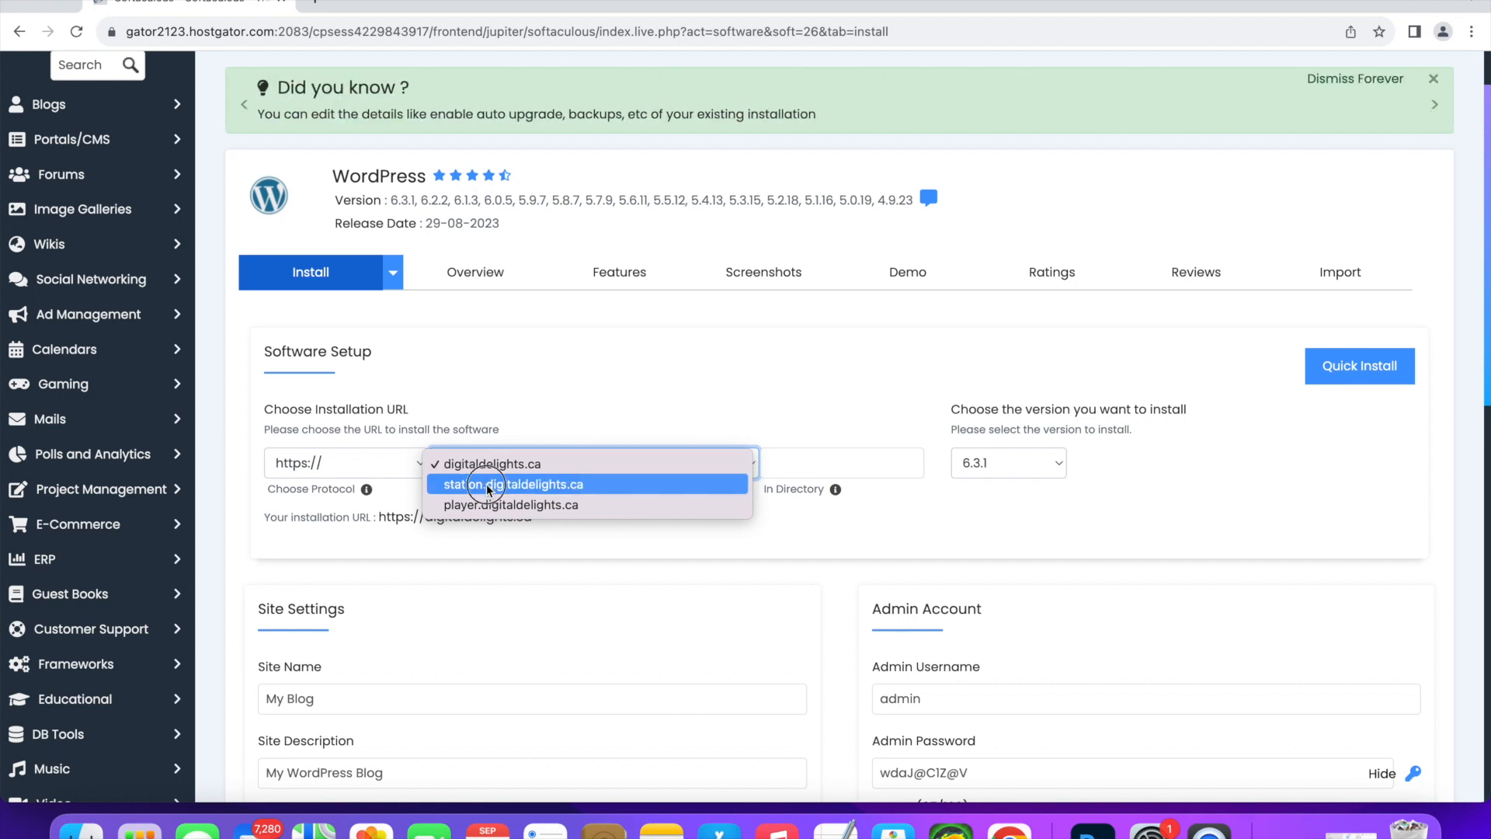
pyautogui.click(487, 483)
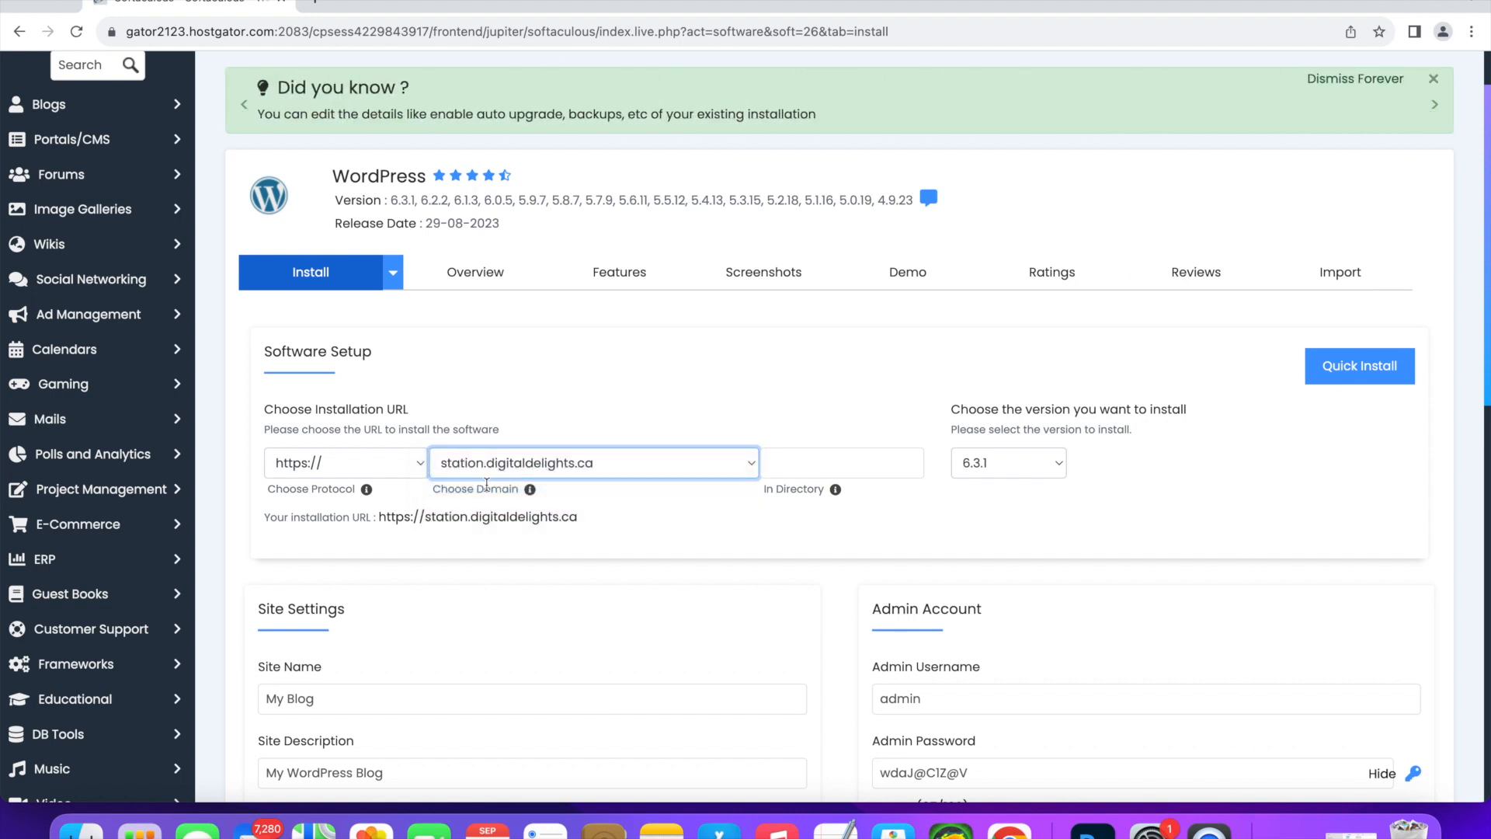
# Replace the default site name with "Country Station".
pyautogui.scroll(-2, 650, 469)
pyautogui.scroll(-2, 650, 475)
pyautogui.click(346, 529)
pyautogui.tripleClick(320, 528)
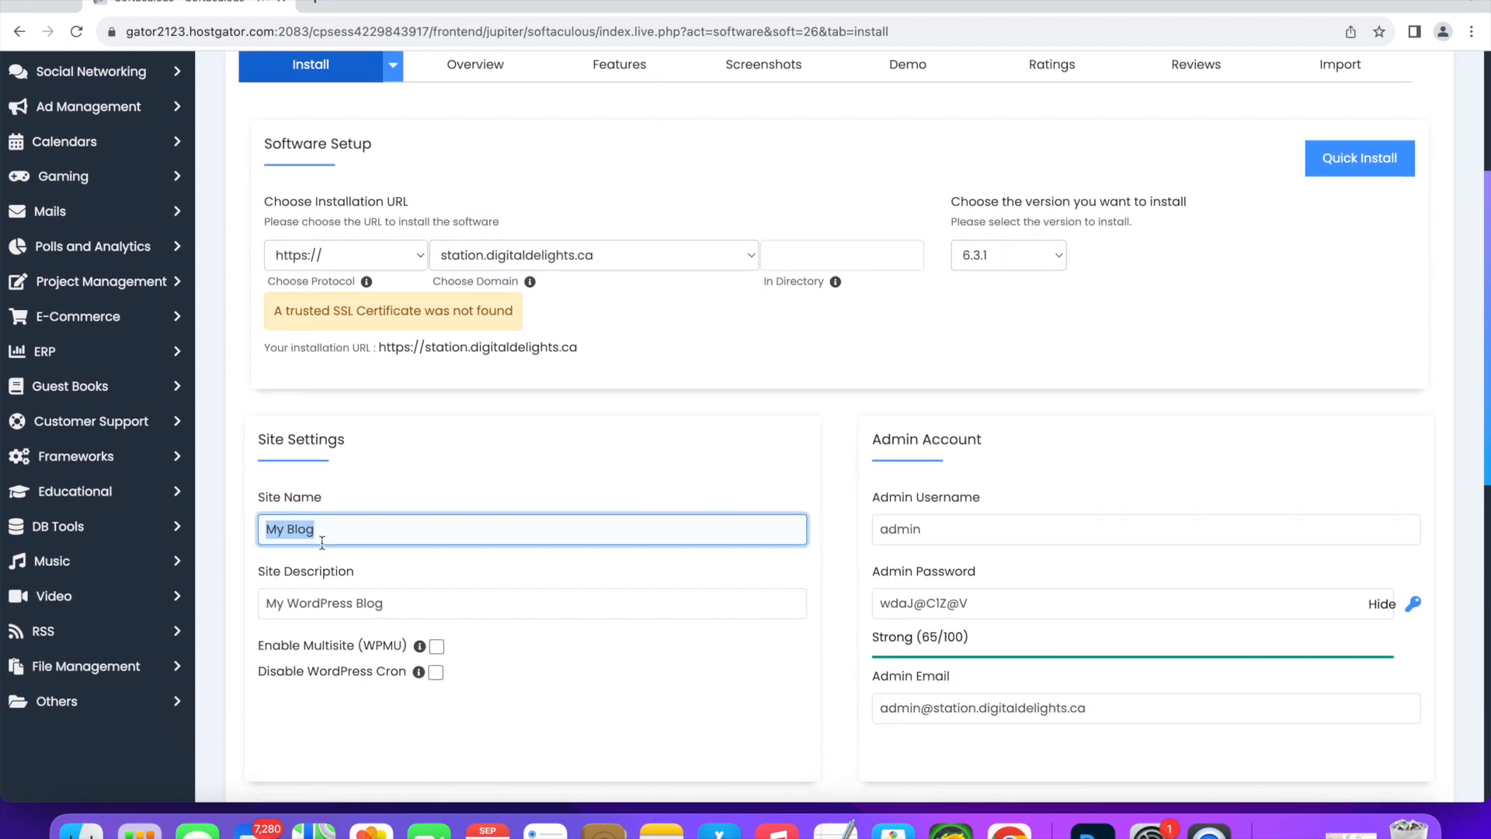
pyautogui.write('Country Station')
# Replace the default site description with "We play the Best Country Hits!".
pyautogui.scroll(-5, 393, 487)
pyautogui.click(414, 380)
pyautogui.tripleClick(414, 381)
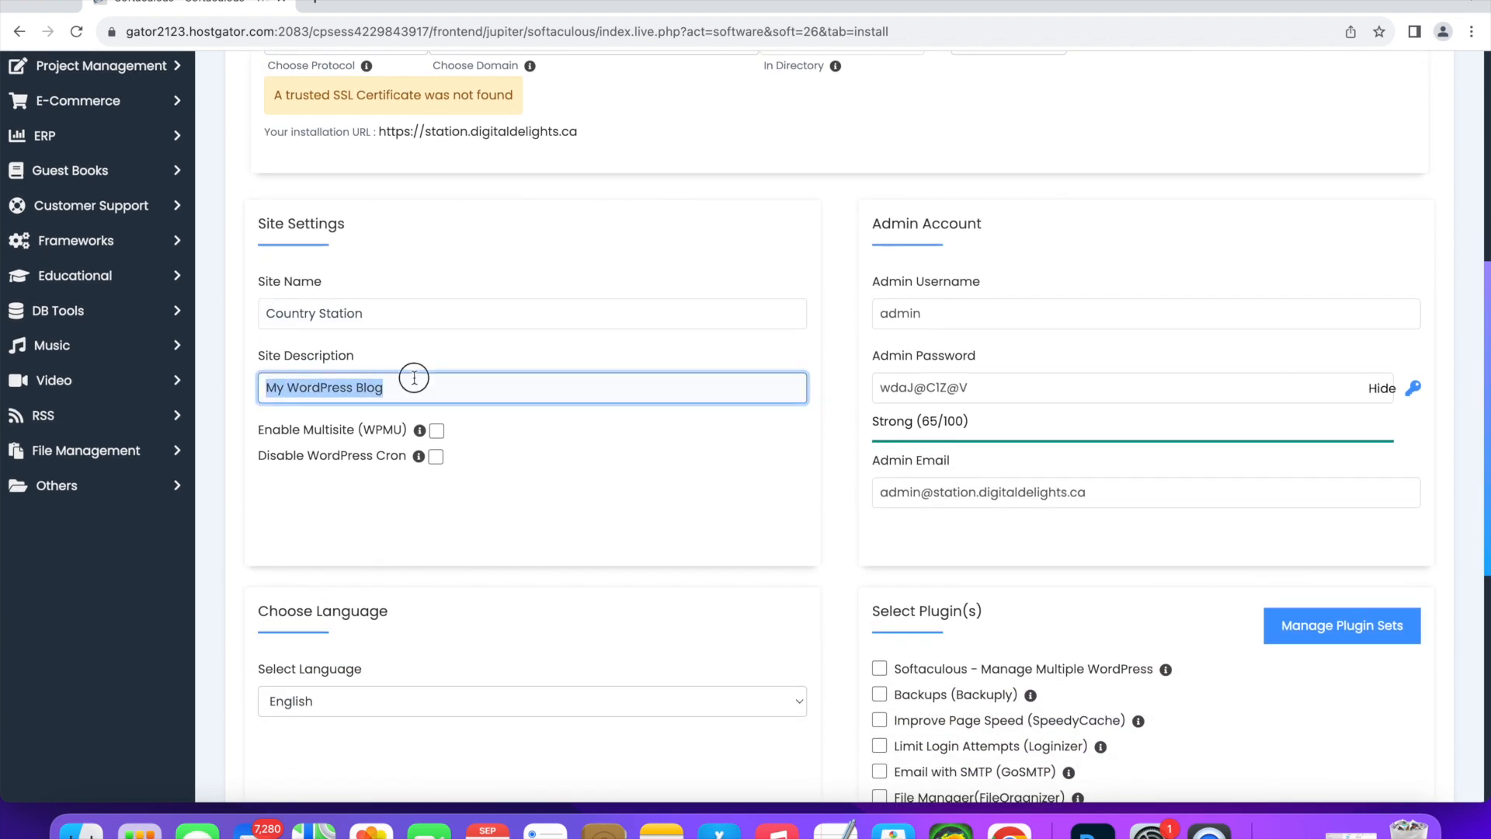
pyautogui.write('We play h')
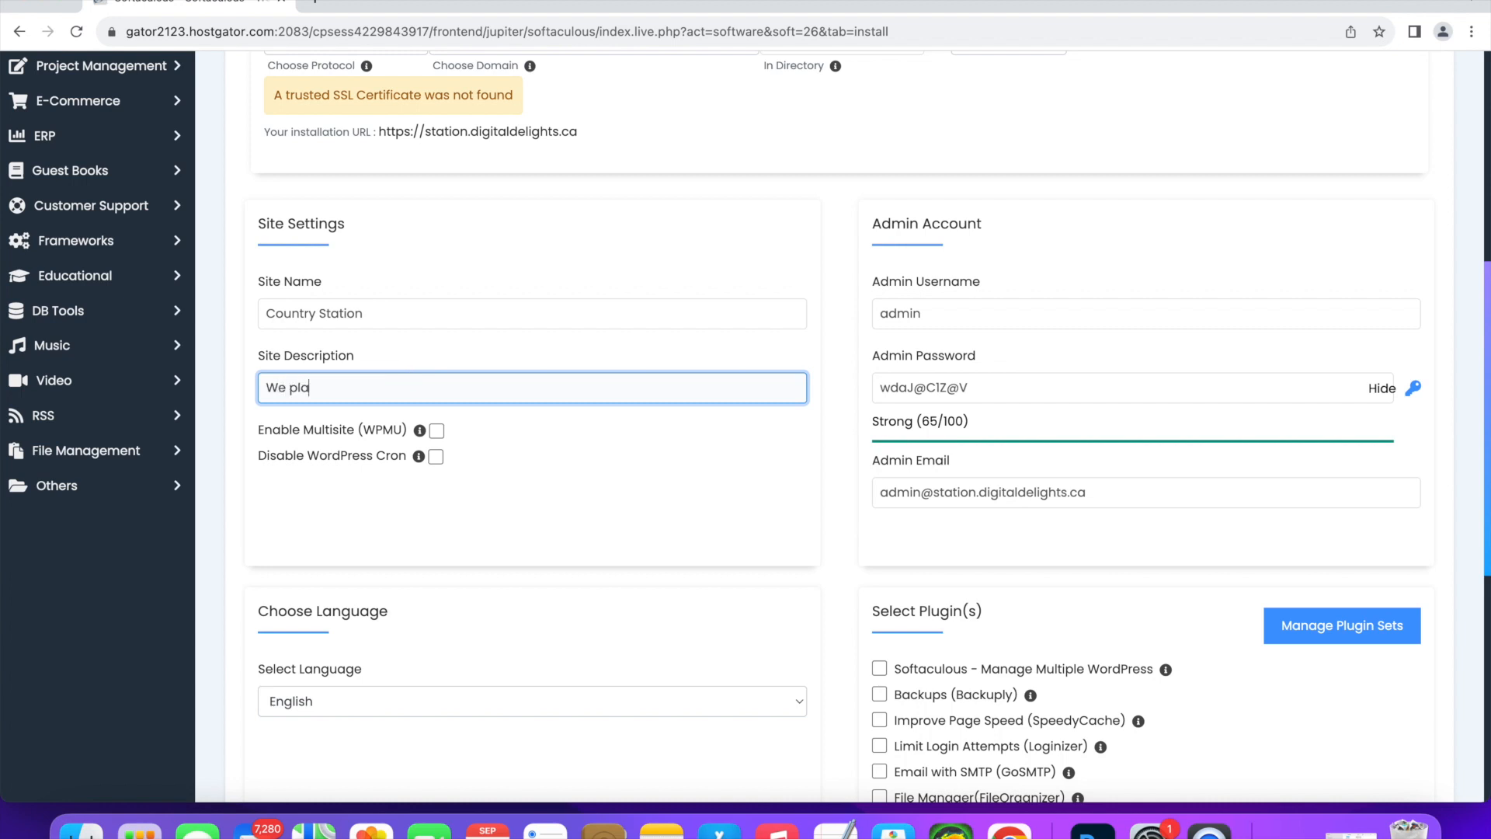
pyautogui.press('BackSpace')
pyautogui.write('the best')
pyautogui.press('BackSpace')
pyautogui.press('BackSpace')
pyautogui.press('BackSpace')
pyautogui.press('BackSpace')
pyautogui.write('Best Country Hits!')
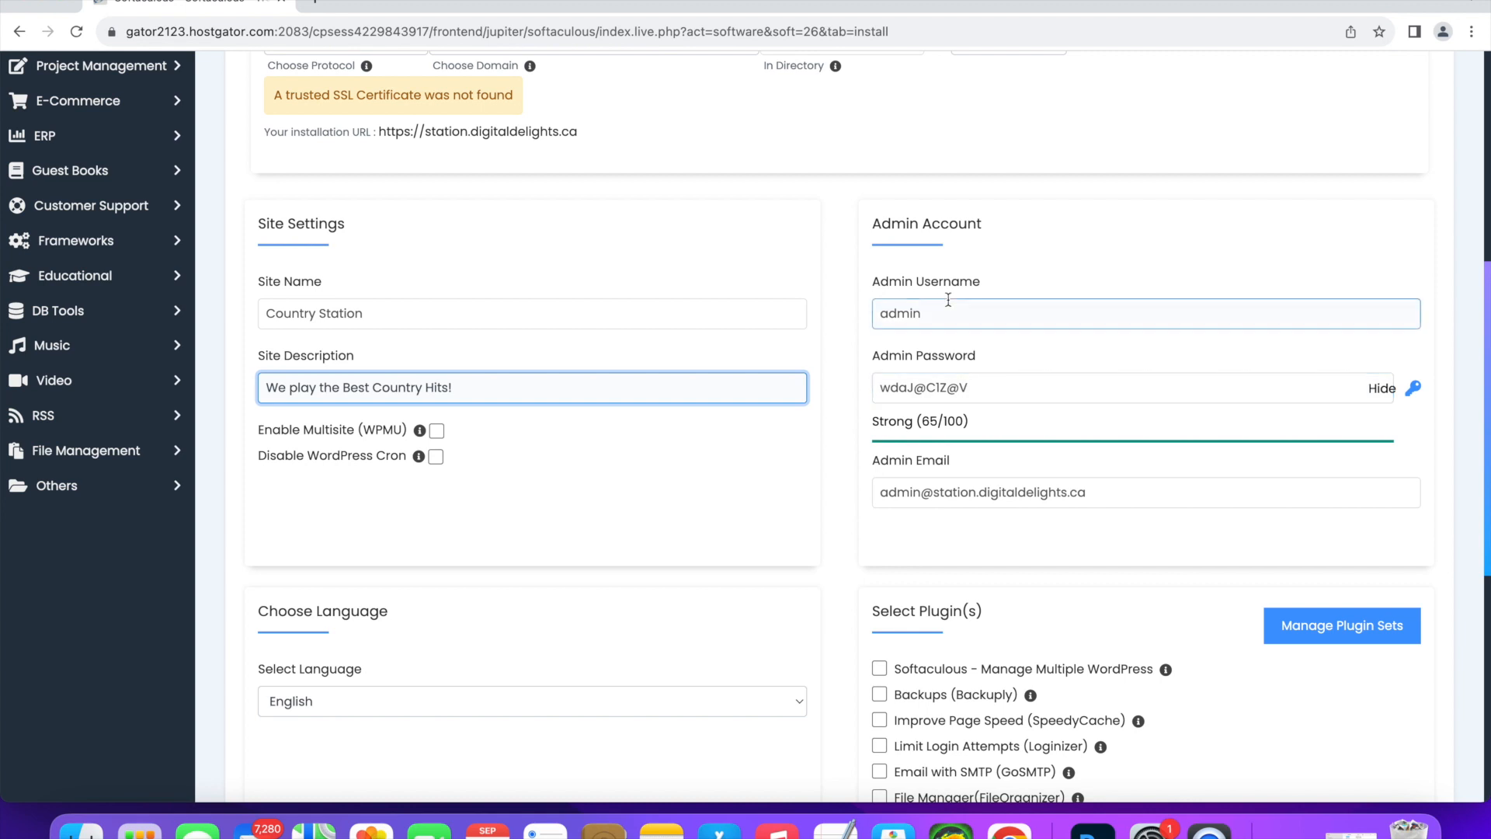
# Hide the admin password's characters and replace the generated value with a custom admin password.
pyautogui.doubleClick(1008, 392)
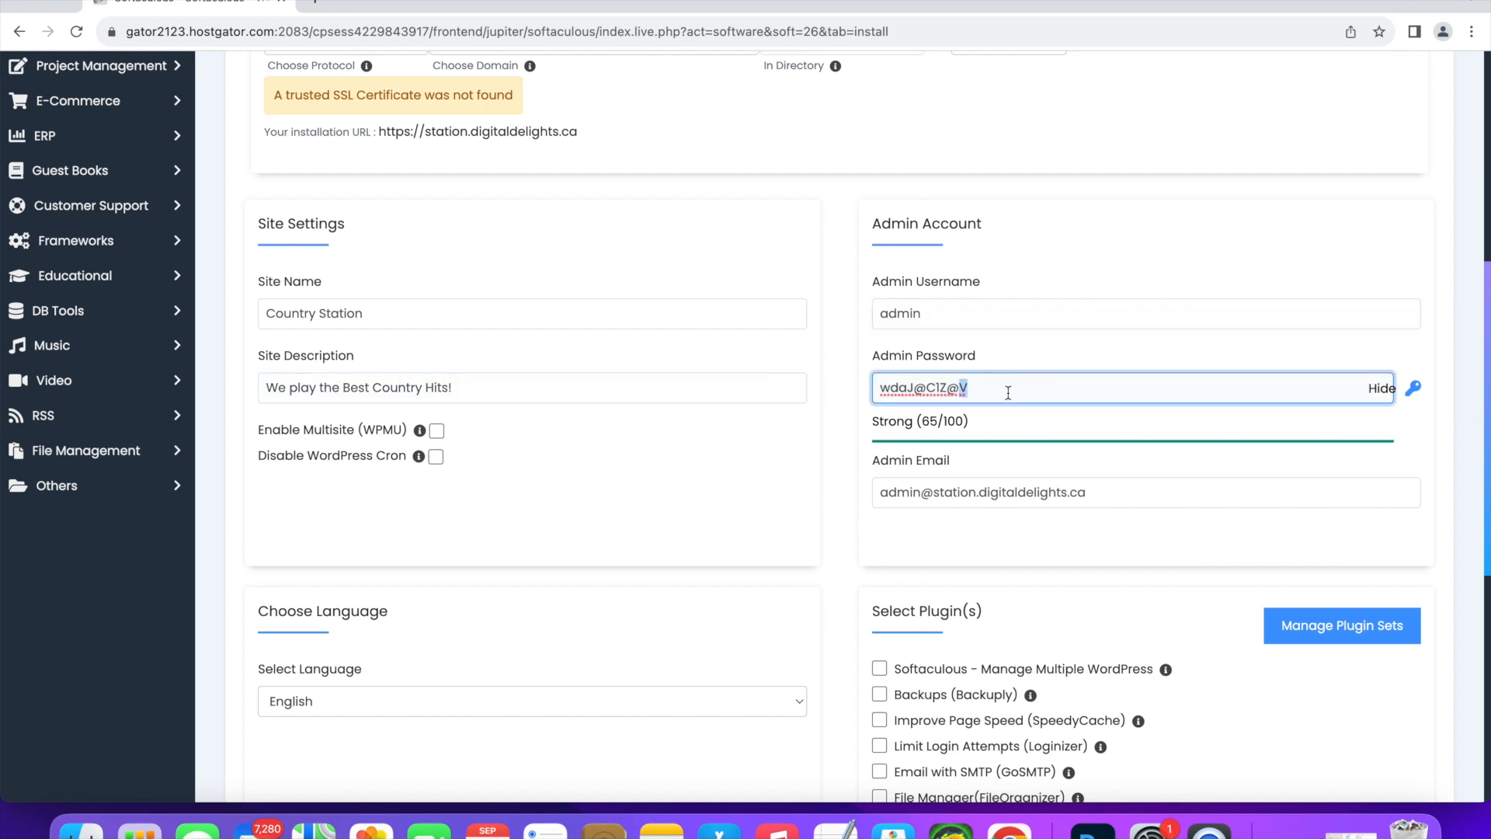
pyautogui.tripleClick(1008, 392)
pyautogui.click(1380, 390)
pyautogui.click(1120, 382)
pyautogui.doubleClick(1119, 382)
pyautogui.write('••••')
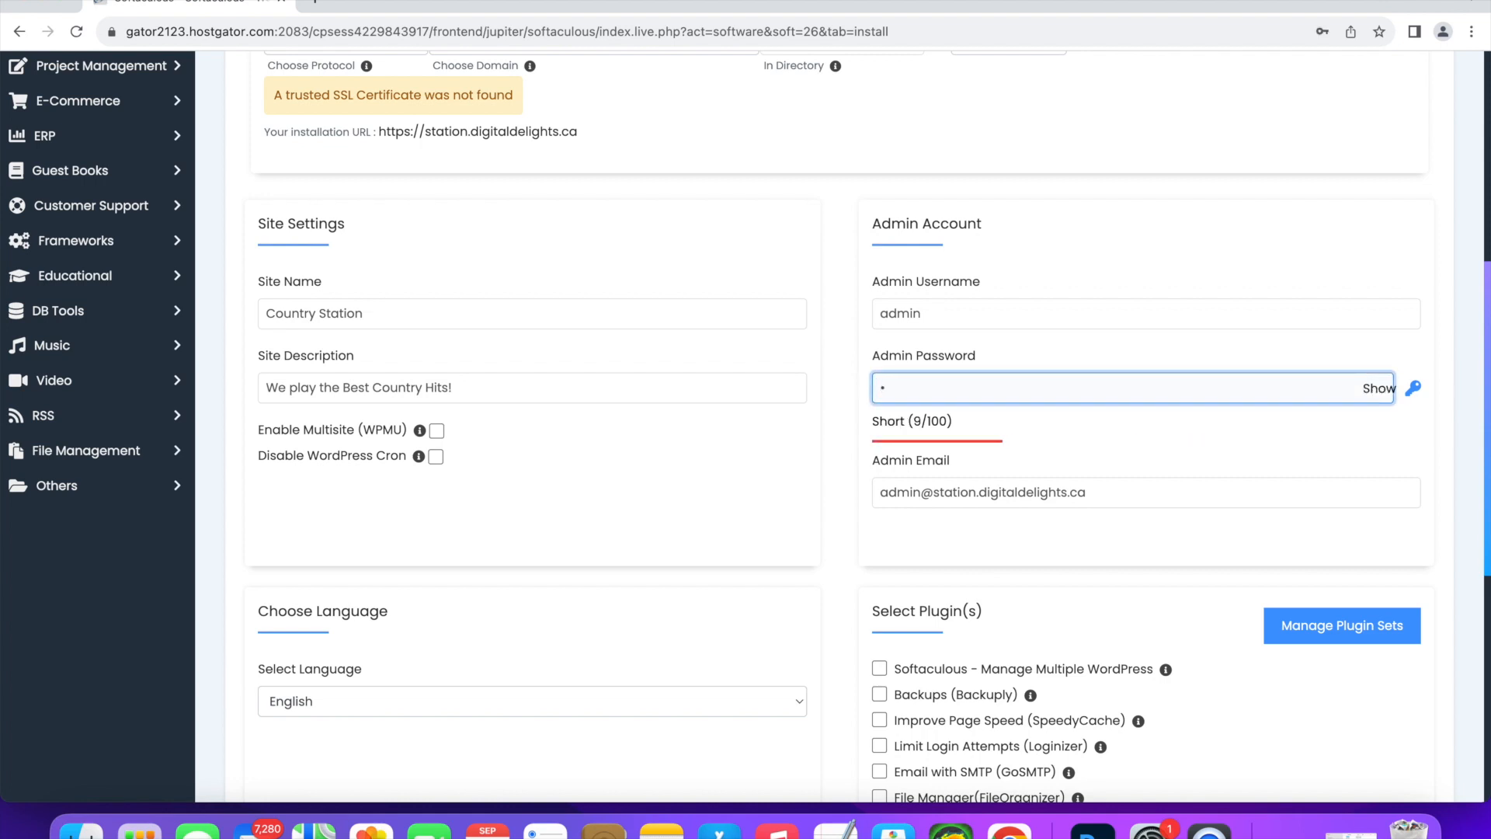
pyautogui.write('••••')
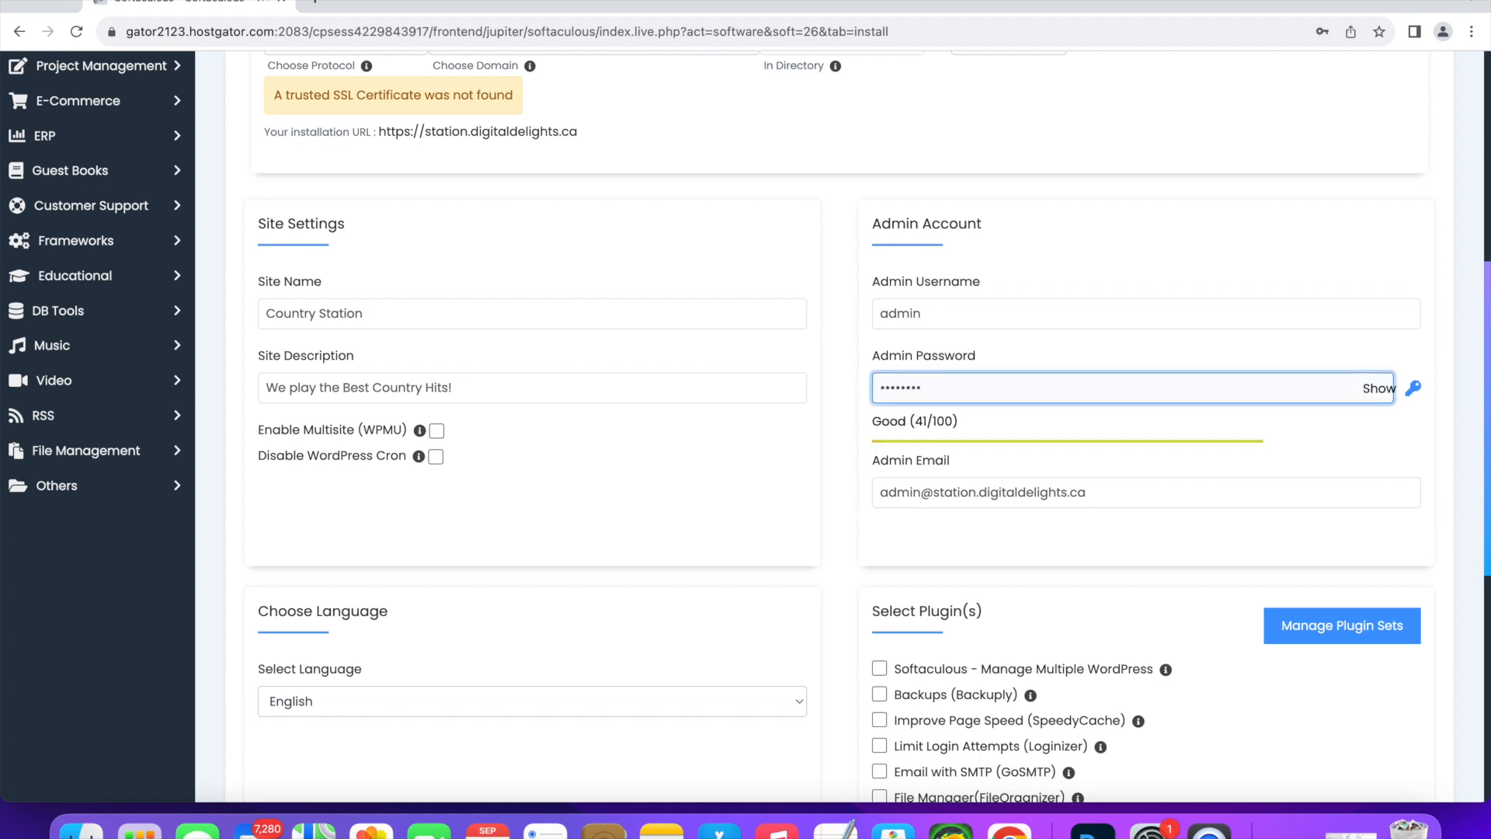
# Examine the installation's advanced options and the available themes, collapsing each section after viewing it.
pyautogui.scroll(-3, 1191, 440)
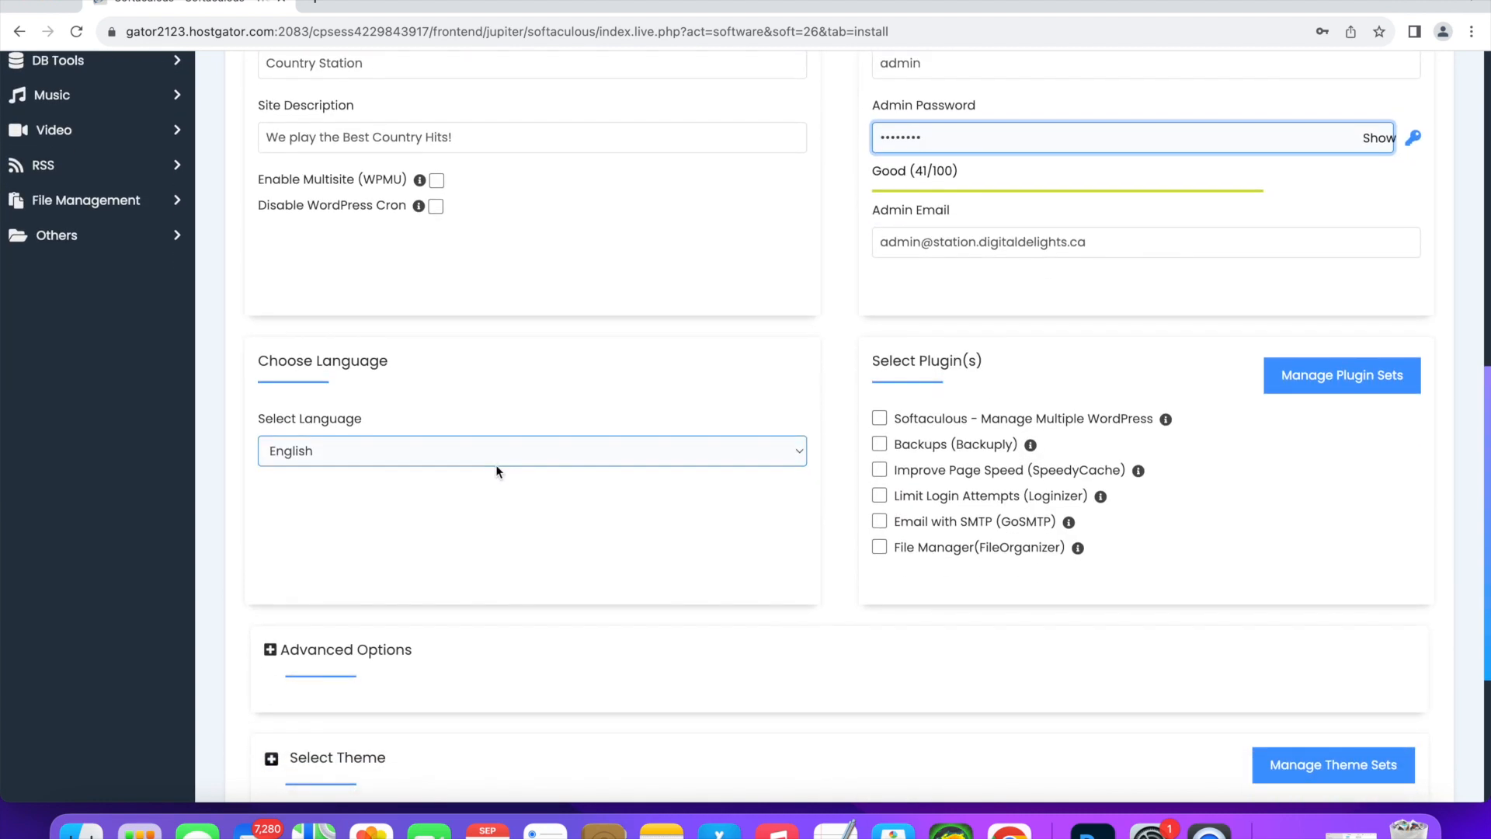
pyautogui.scroll(-3, 998, 443)
pyautogui.click(299, 460)
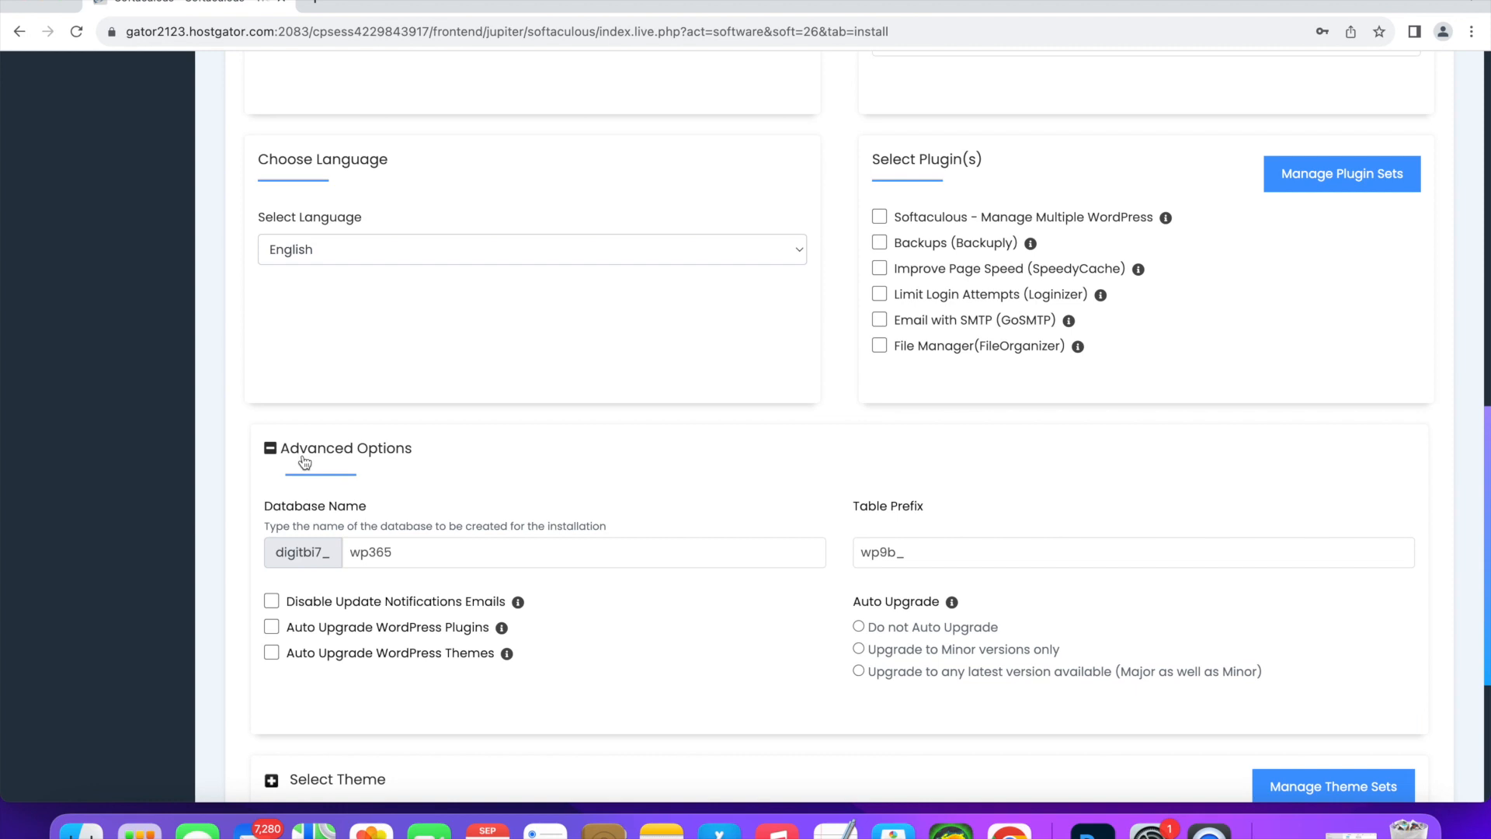
pyautogui.click(305, 461)
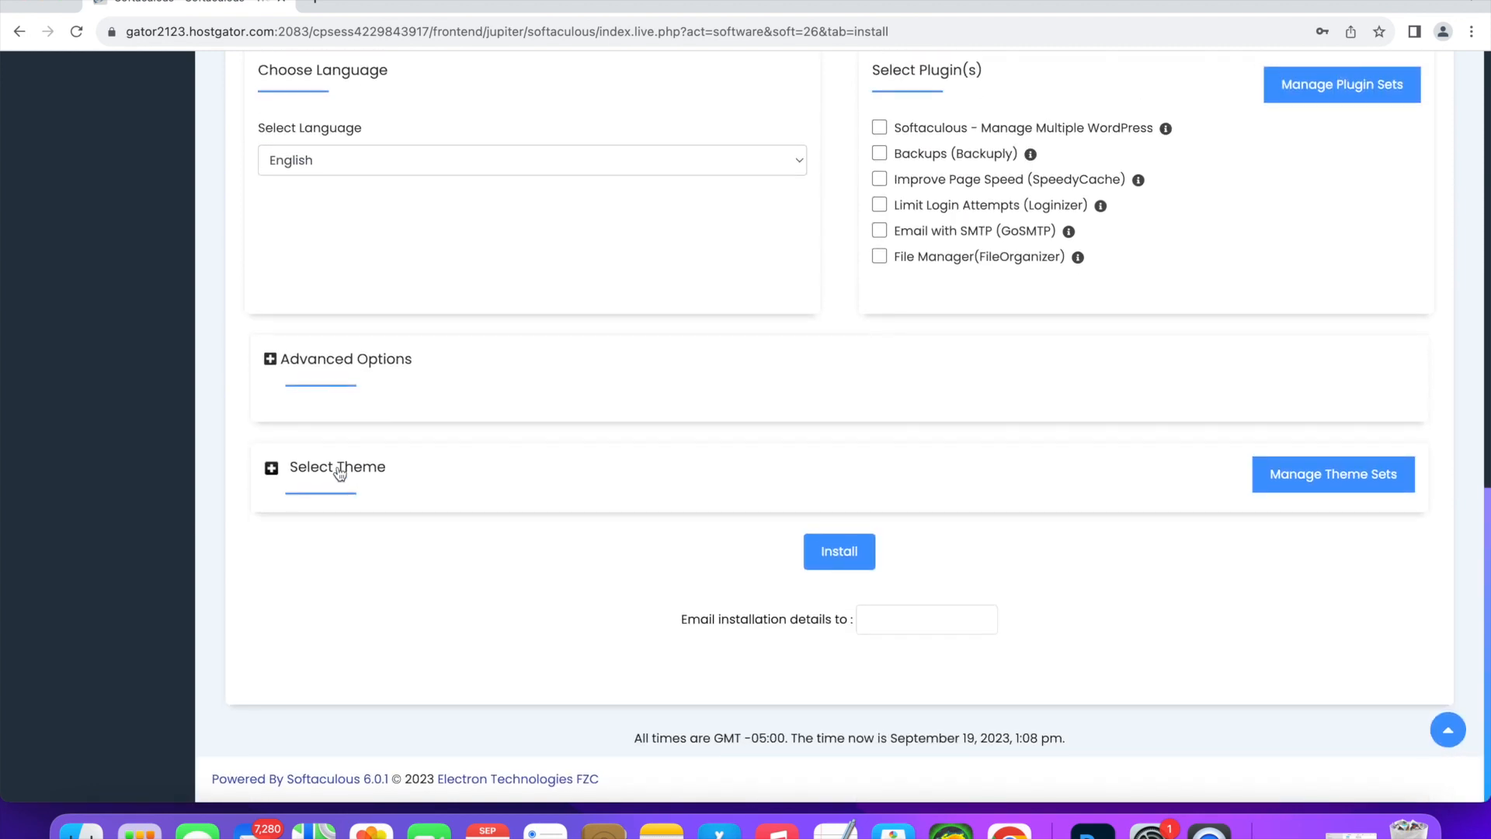
pyautogui.click(339, 473)
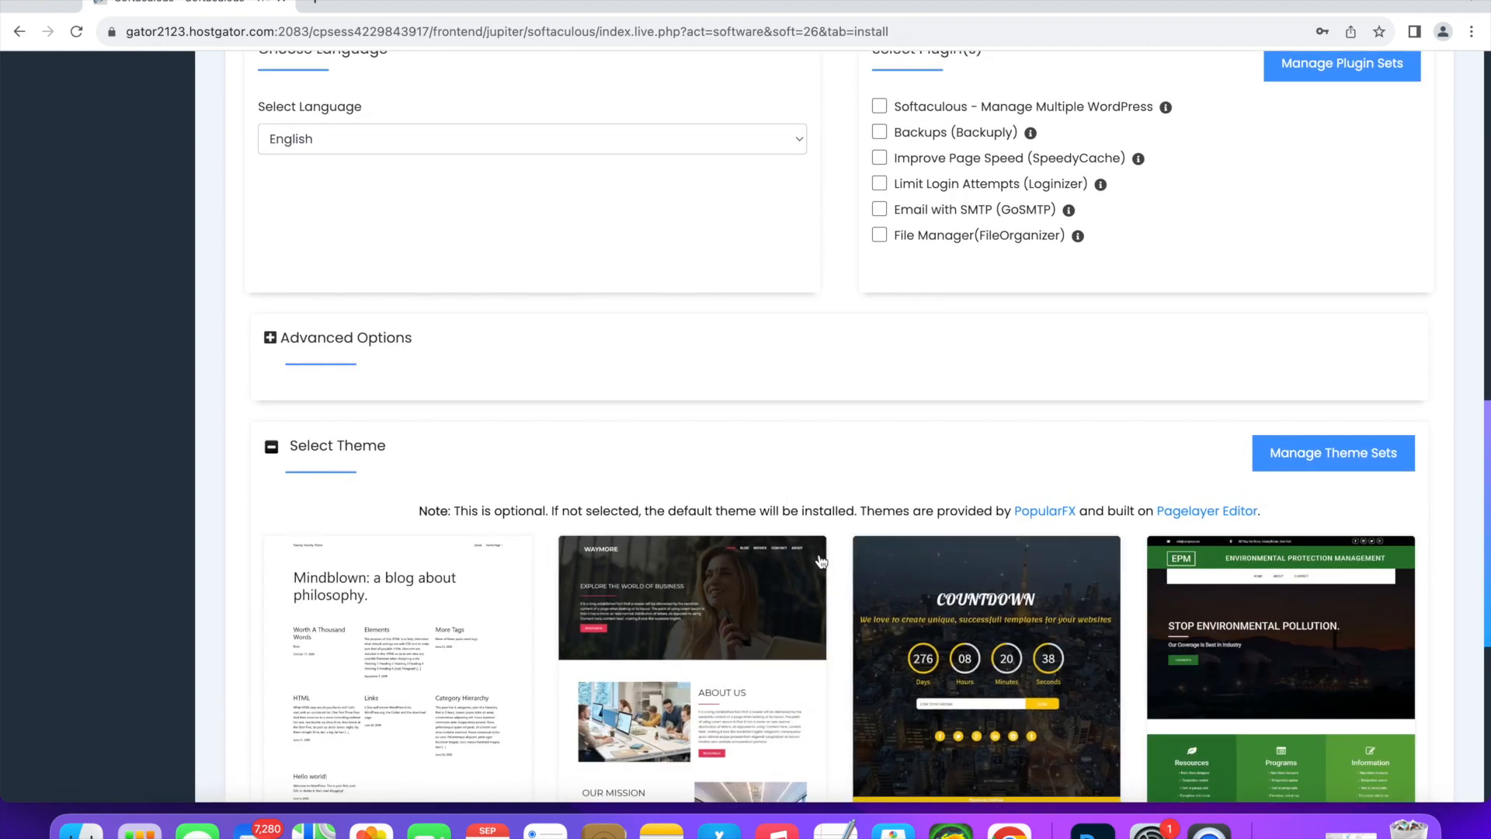
pyautogui.scroll(-1, 878, 576)
pyautogui.scroll(-1, 878, 576)
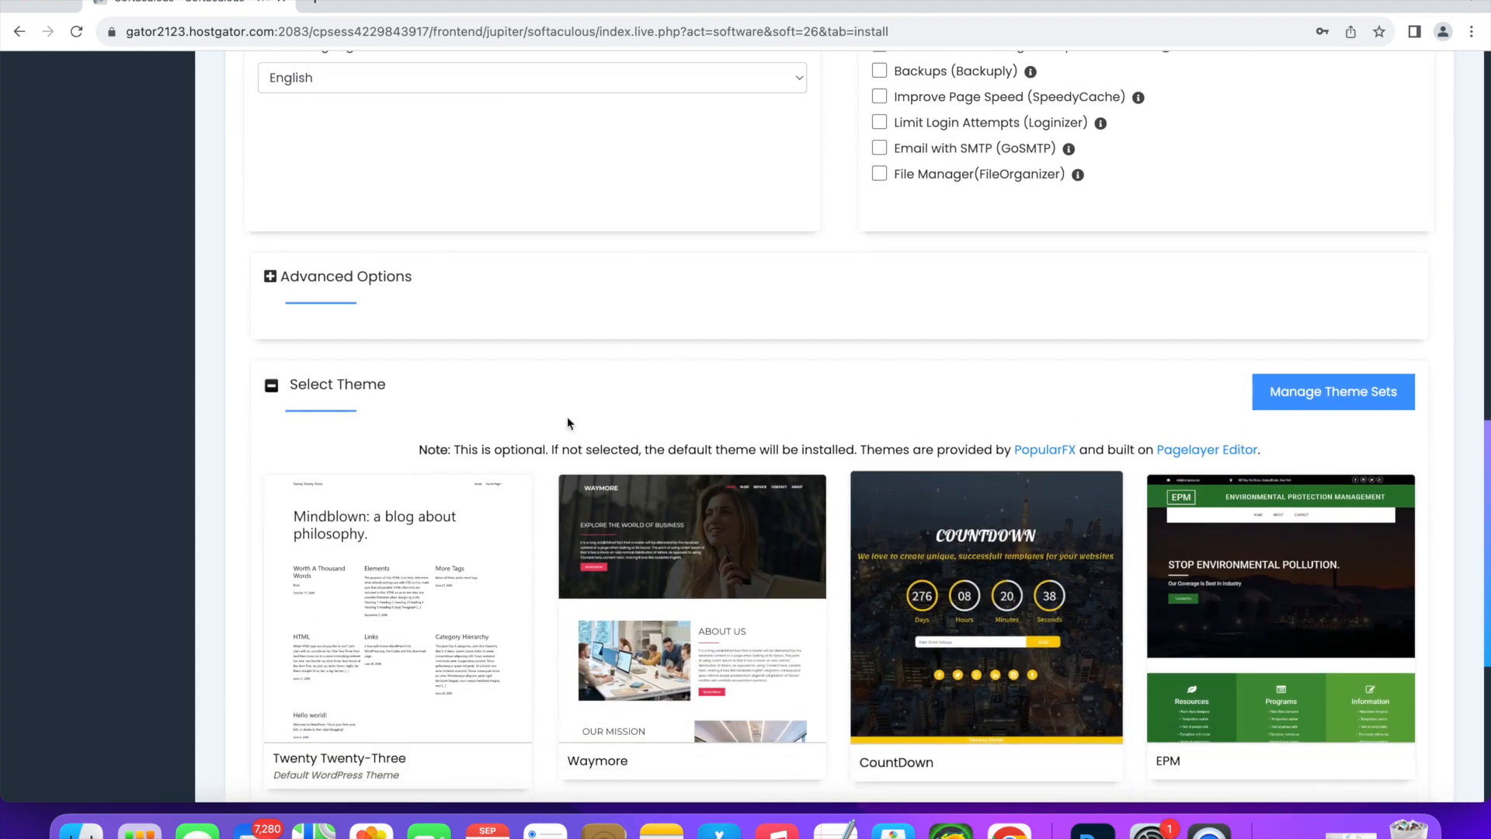
pyautogui.click(334, 388)
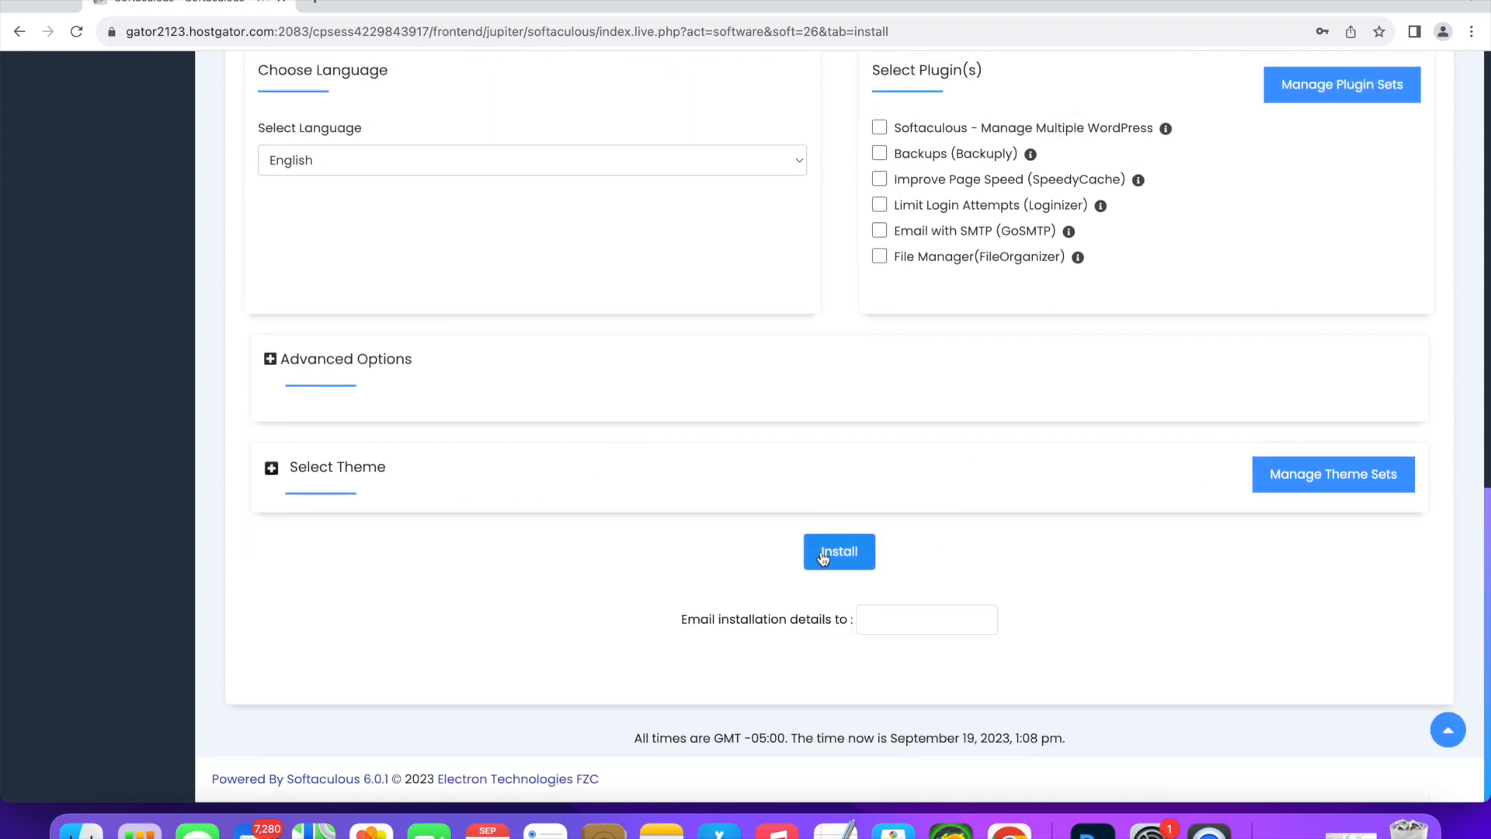
# Install WordPress with the configured settings and the default theme.
pyautogui.scroll(3, 482, 536)
pyautogui.scroll(-3, 483, 537)
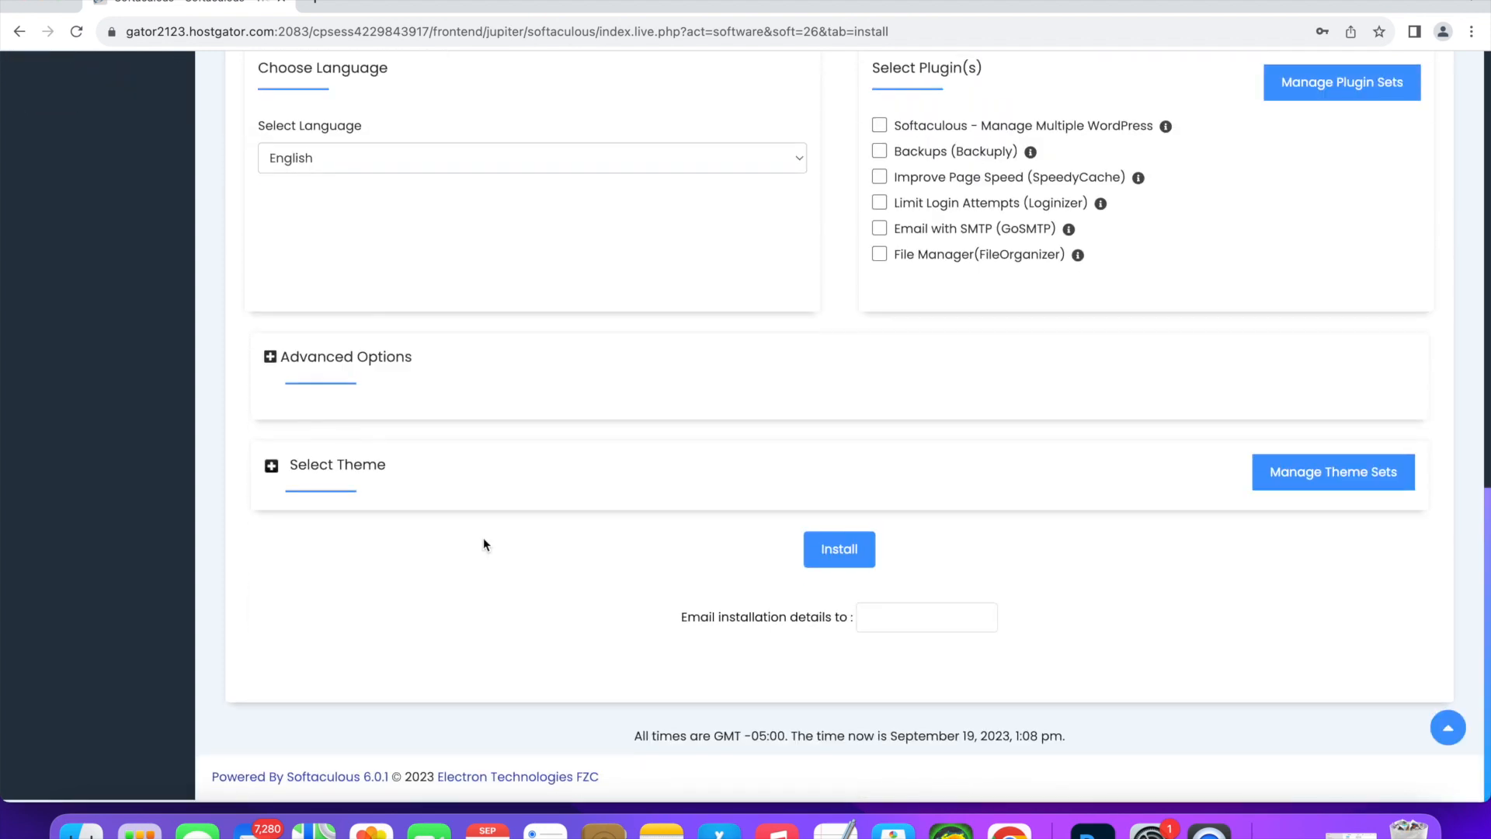
pyautogui.click(854, 552)
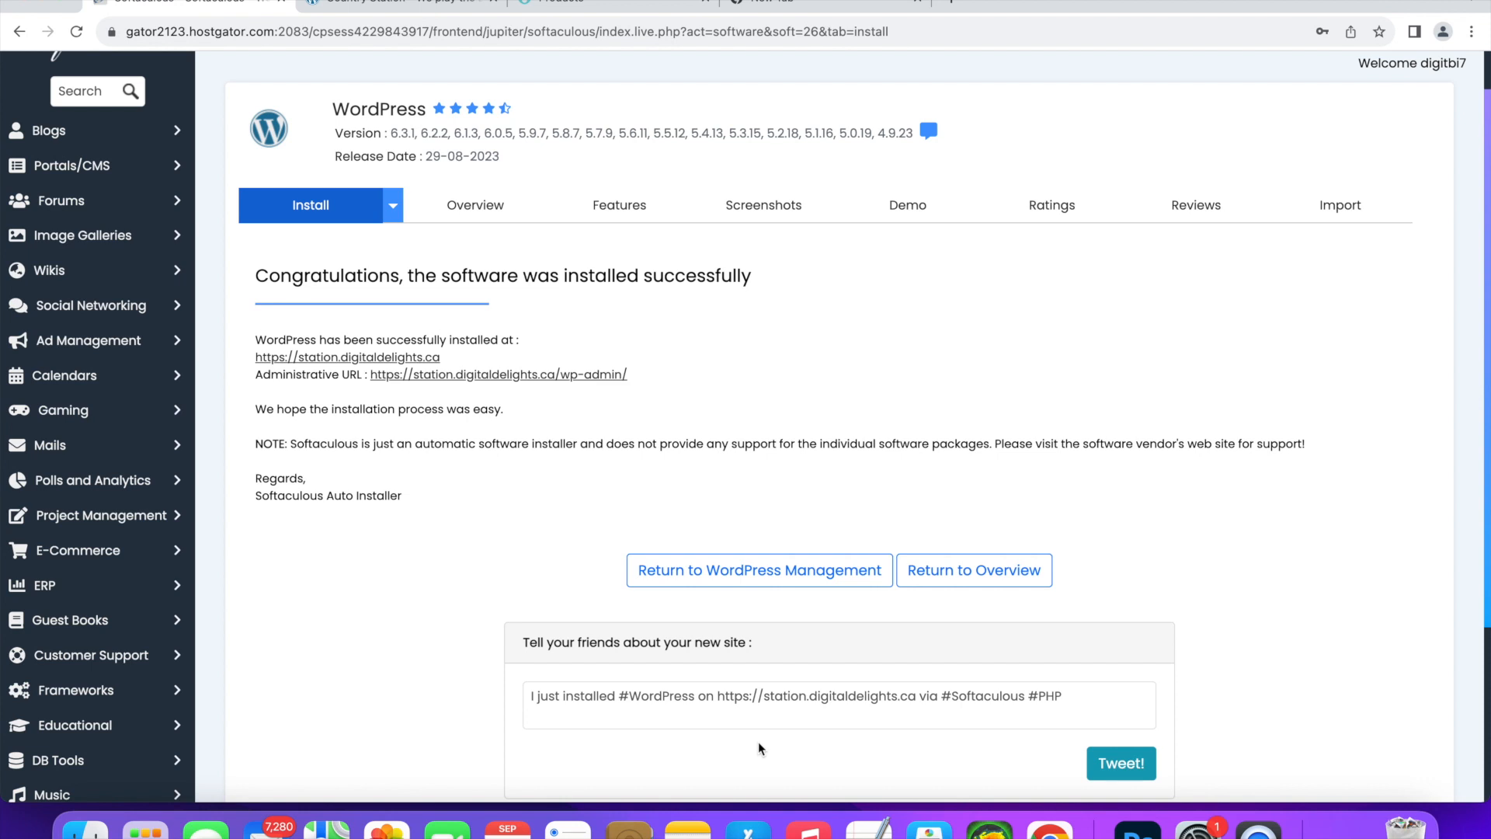
# Review the installation confirmation and the web address of the new WordPress site.
pyautogui.moveTo(253, 276); pyautogui.dragTo(762, 276)
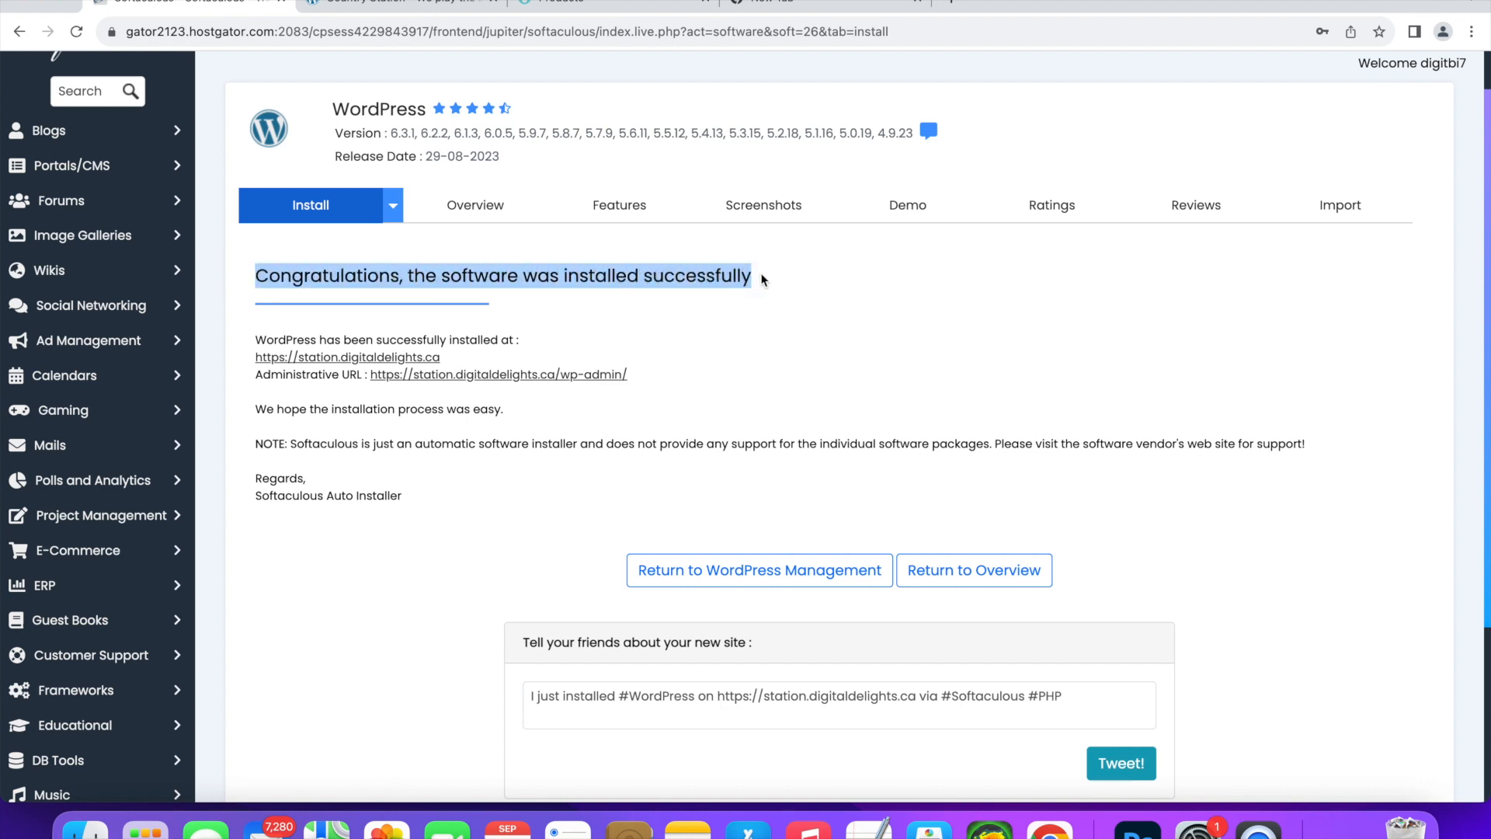
pyautogui.moveTo(256, 340)
pyautogui.mouseDown()
pyautogui.moveTo(519, 340)
pyautogui.moveTo(466, 359)
pyautogui.moveTo(257, 354)
pyautogui.mouseUp()
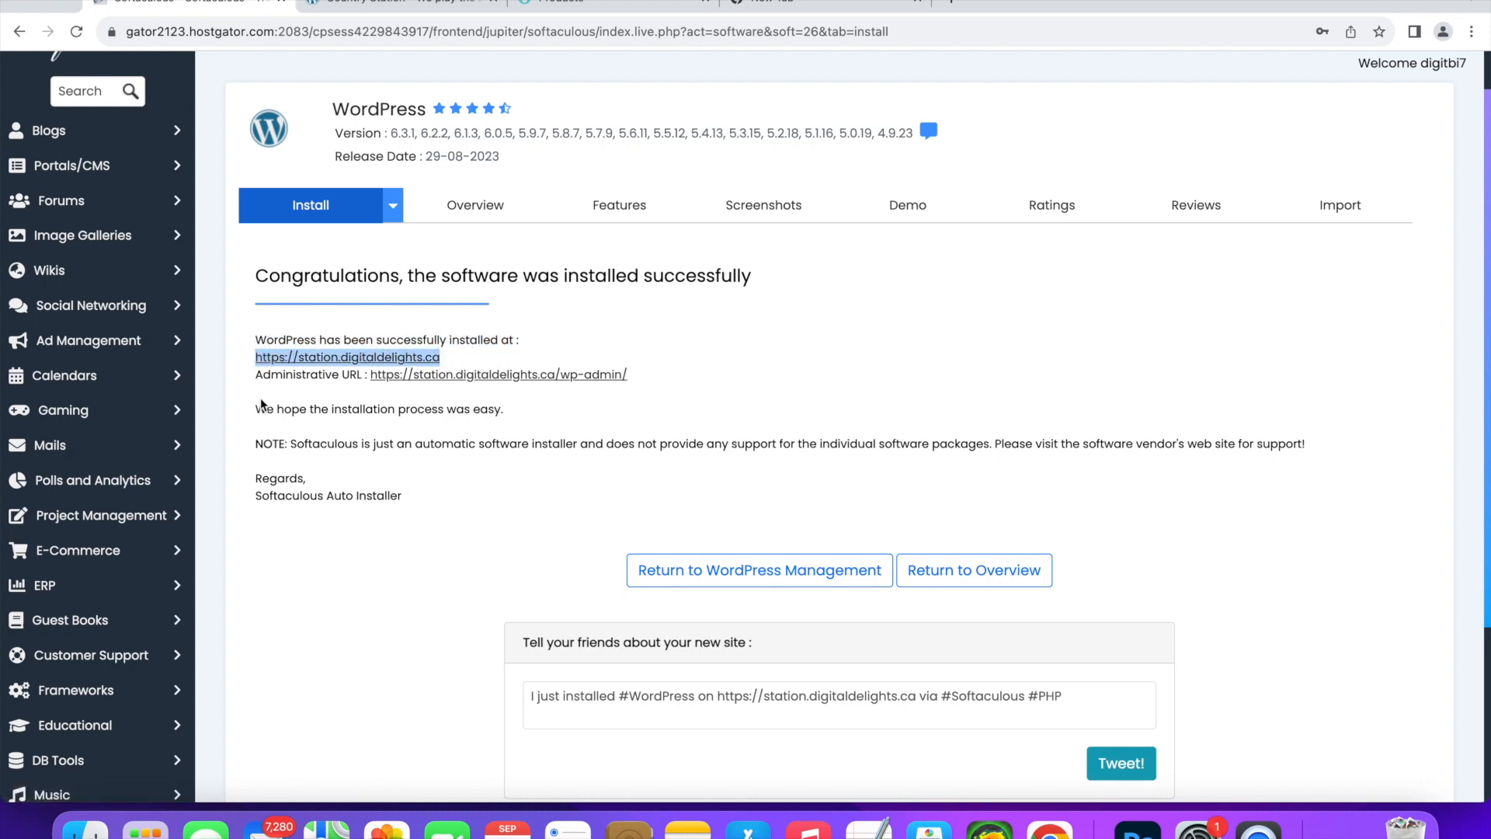
pyautogui.click(265, 370)
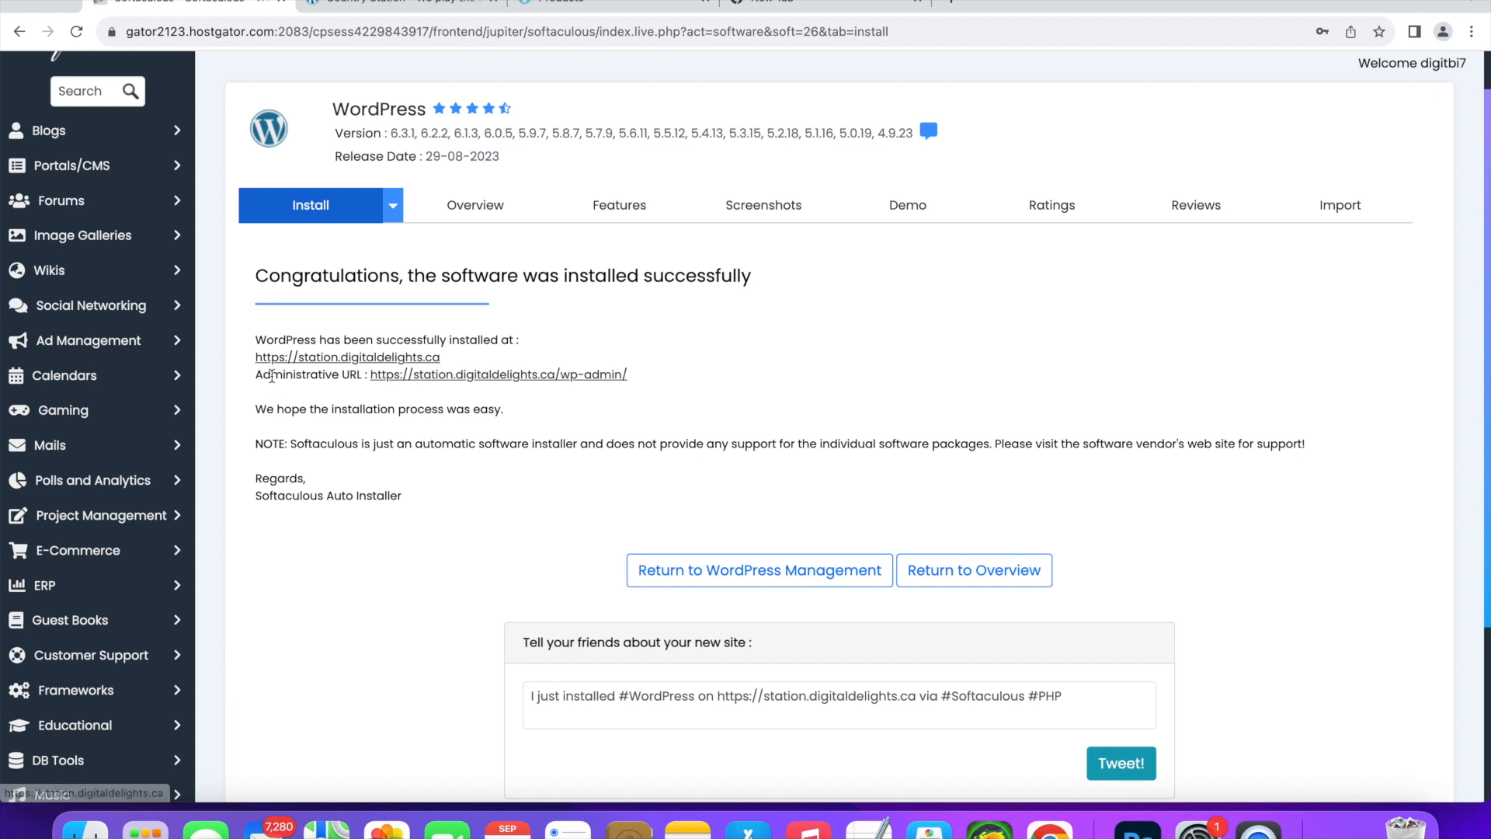
pyautogui.moveTo(257, 375); pyautogui.dragTo(657, 377)
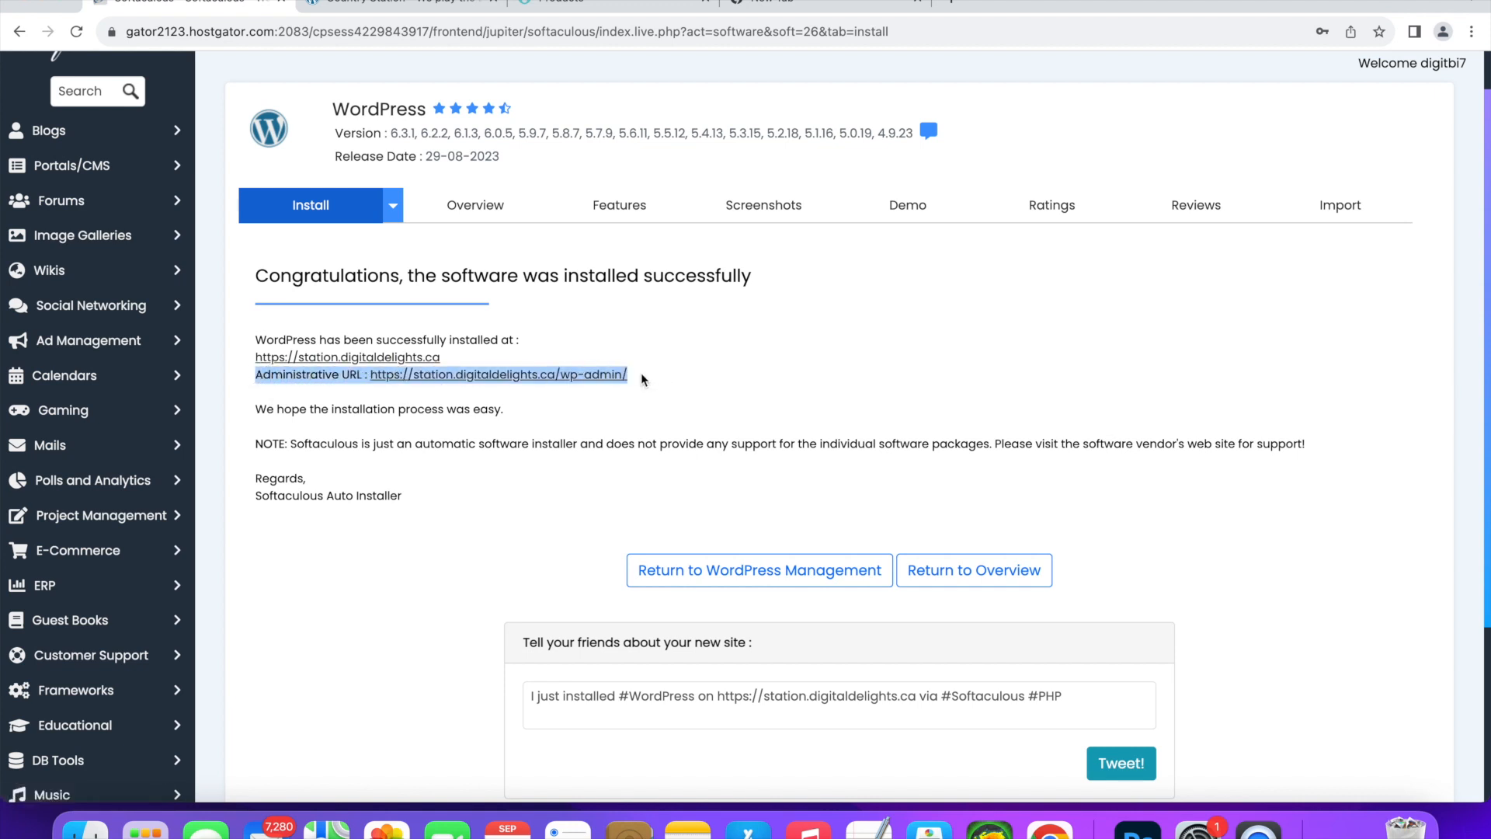
pyautogui.click(646, 376)
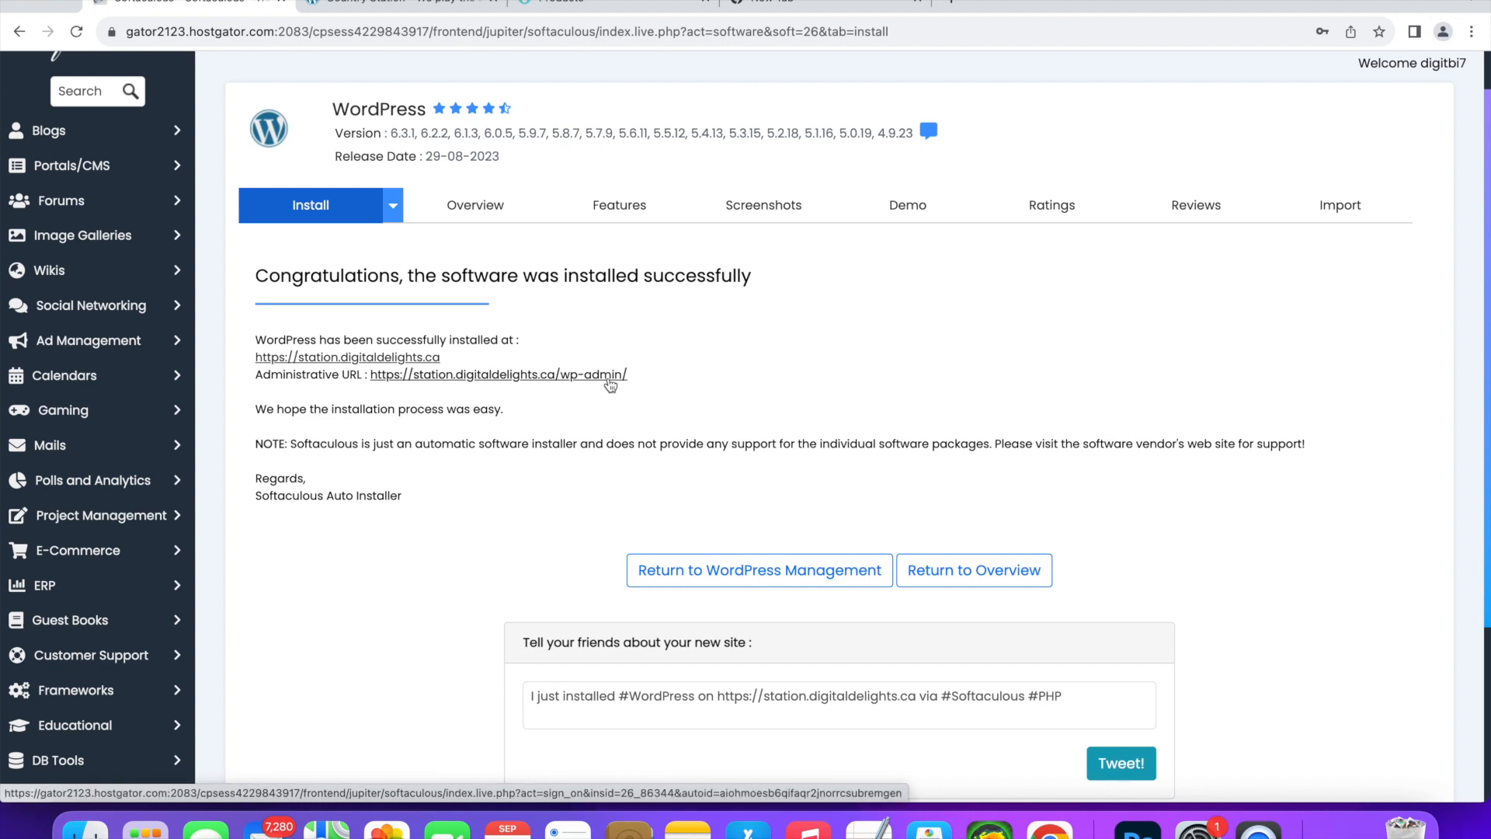
pyautogui.click(286, 357)
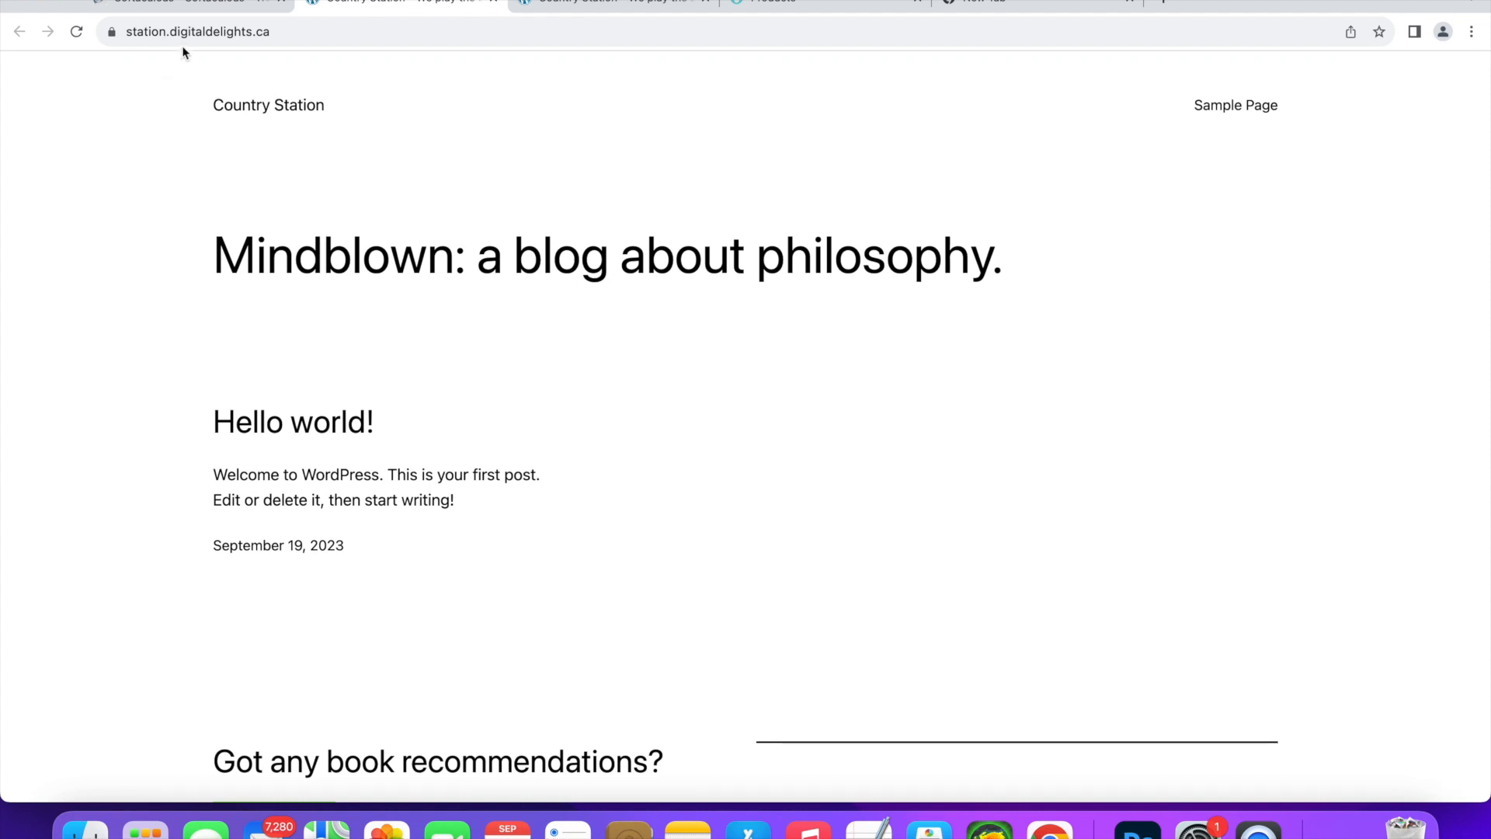
# Examine the subdomain in the web address and the default homepage content of the Country Station site.
pyautogui.moveTo(321, 34); pyautogui.dragTo(123, 37)
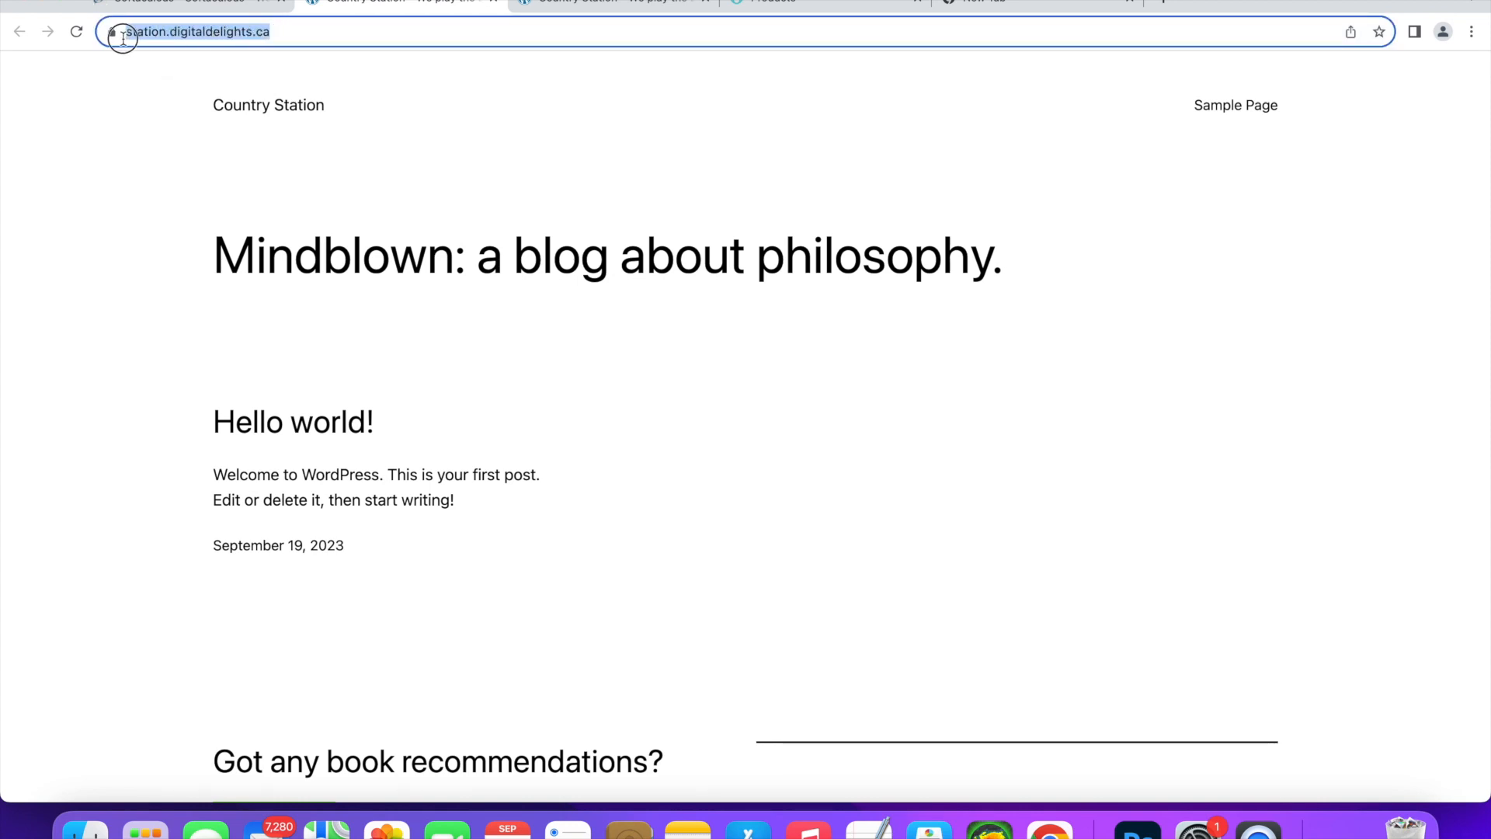
pyautogui.click(166, 35)
pyautogui.moveTo(191, 33); pyautogui.dragTo(126, 34)
pyautogui.tripleClick(332, 35)
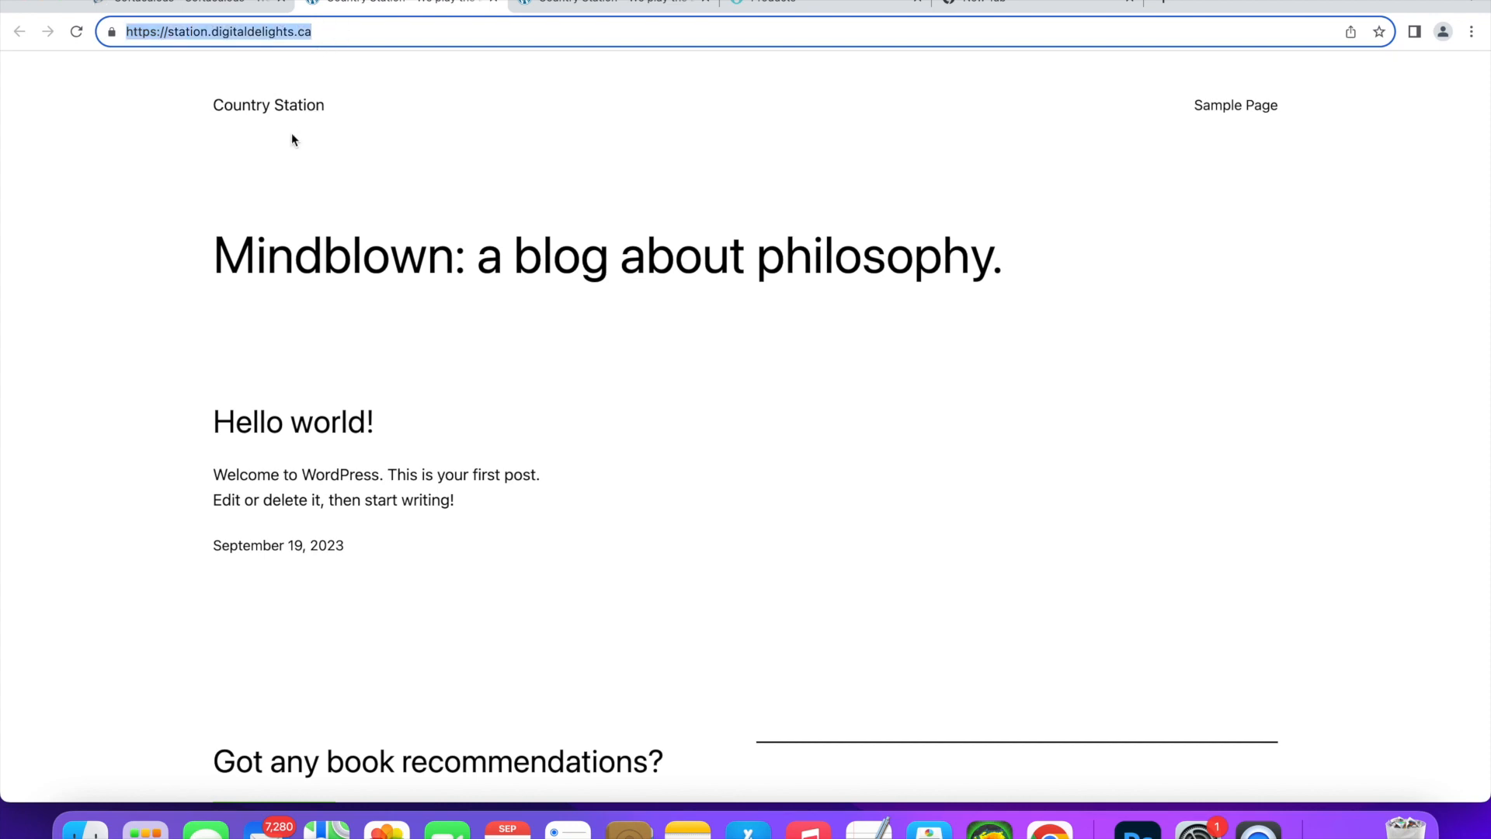
pyautogui.moveTo(176, 103); pyautogui.dragTo(1223, 311)
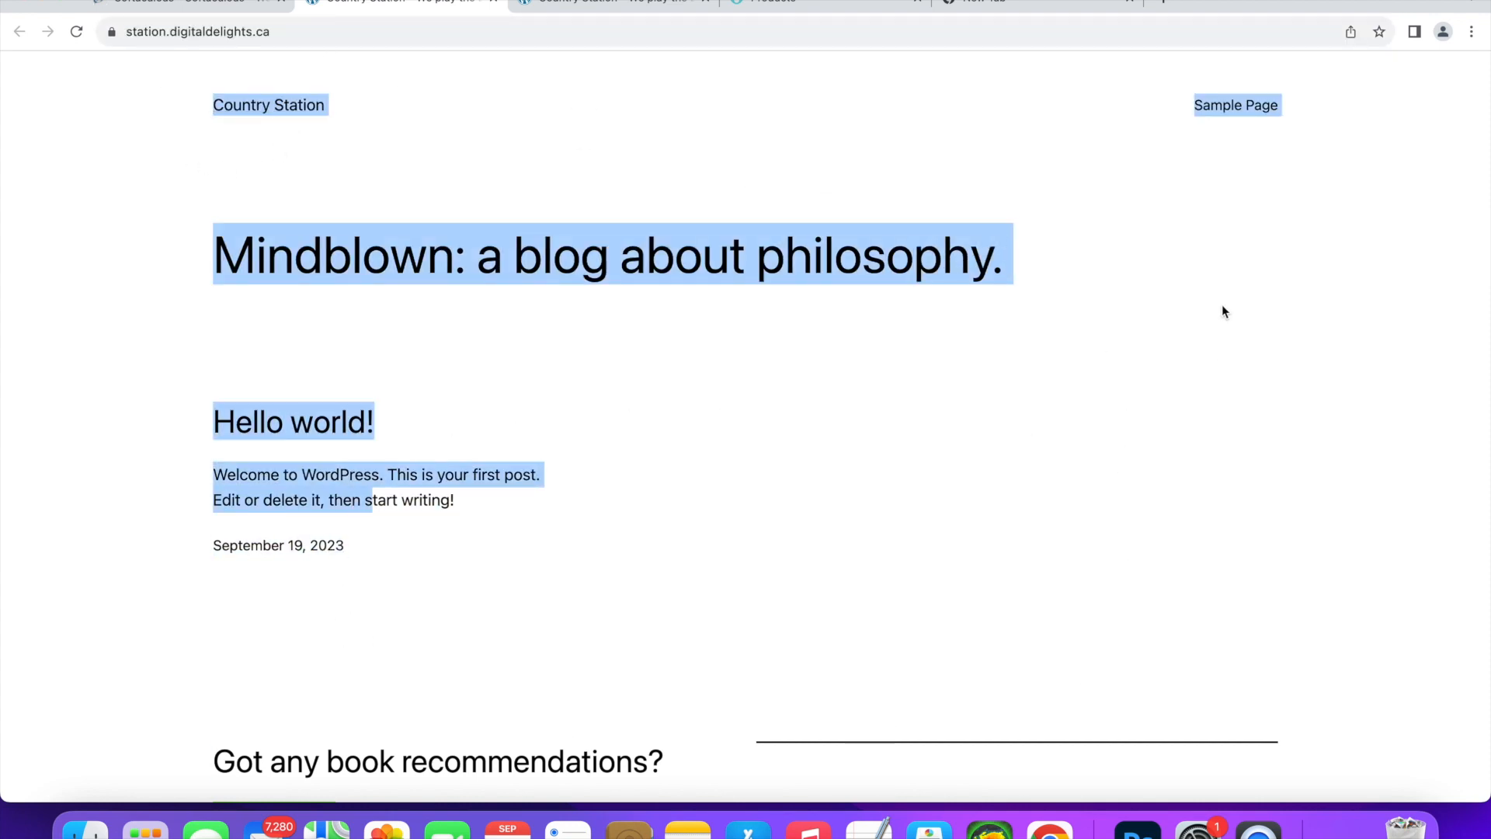